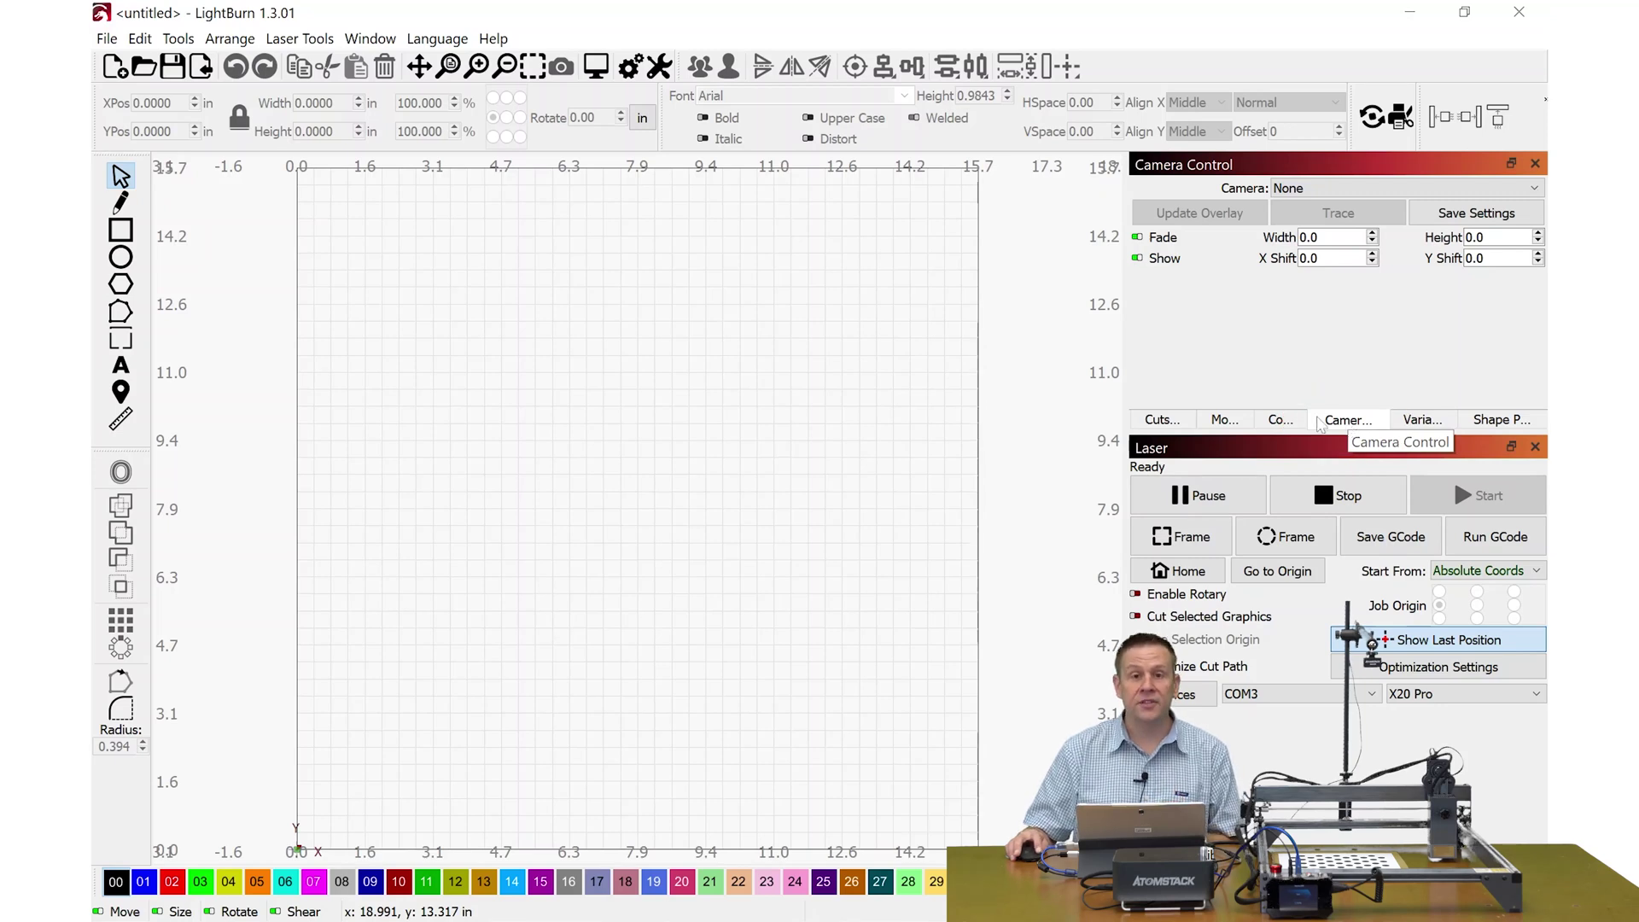
Show the Camera Control panel and select PH720 as the camera for a live bed view
left_click(374, 40)
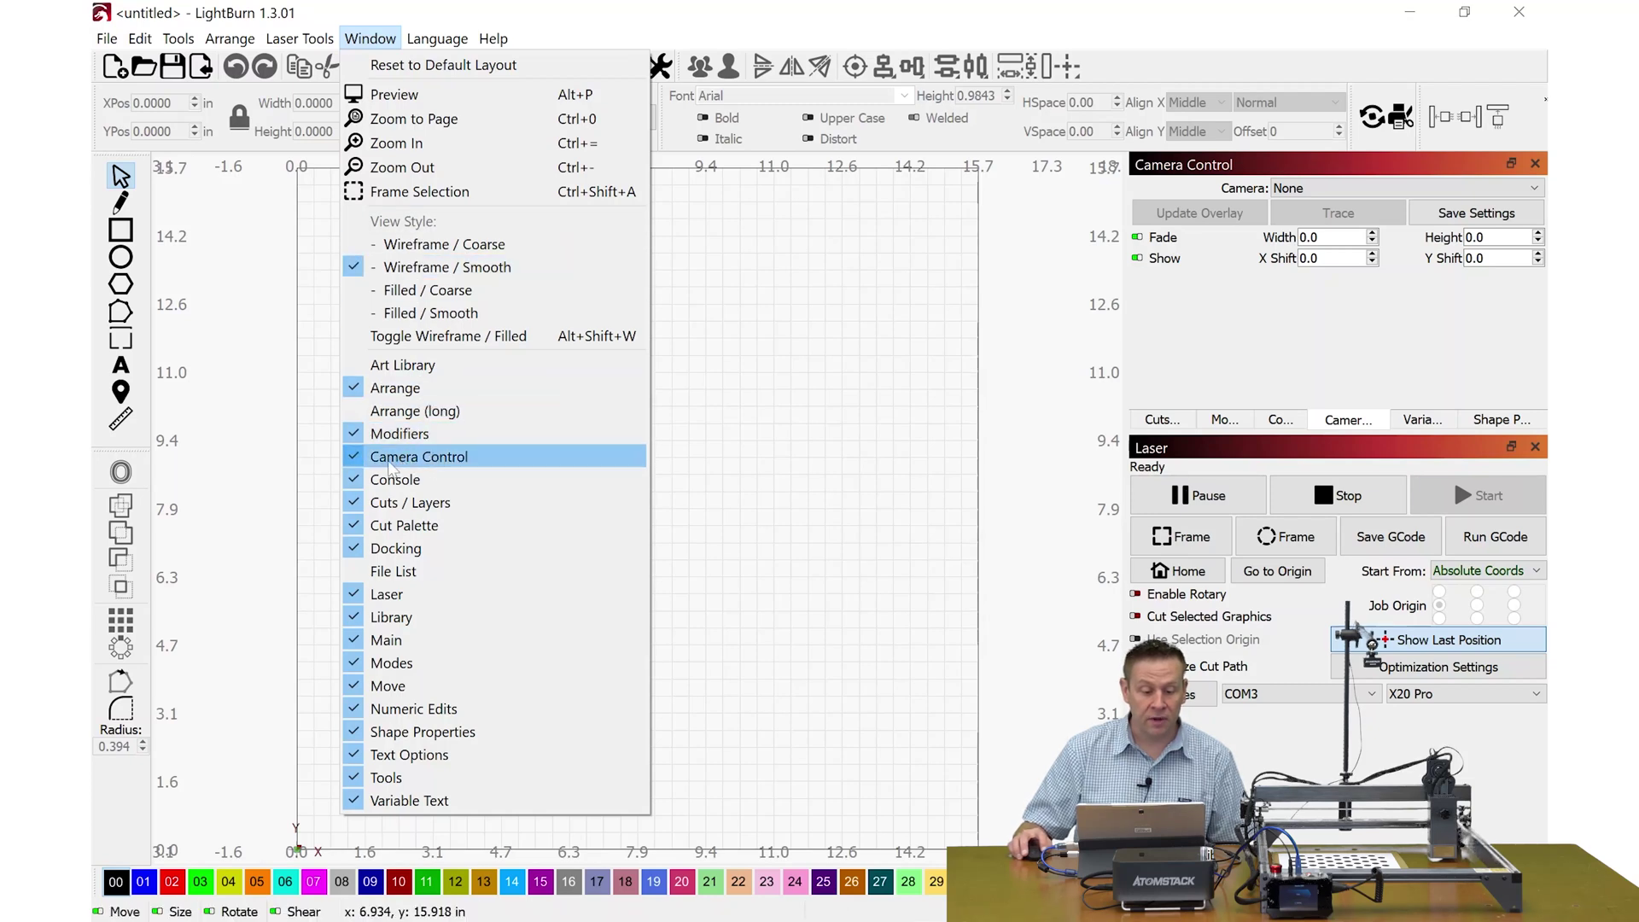
left_click(1239, 199)
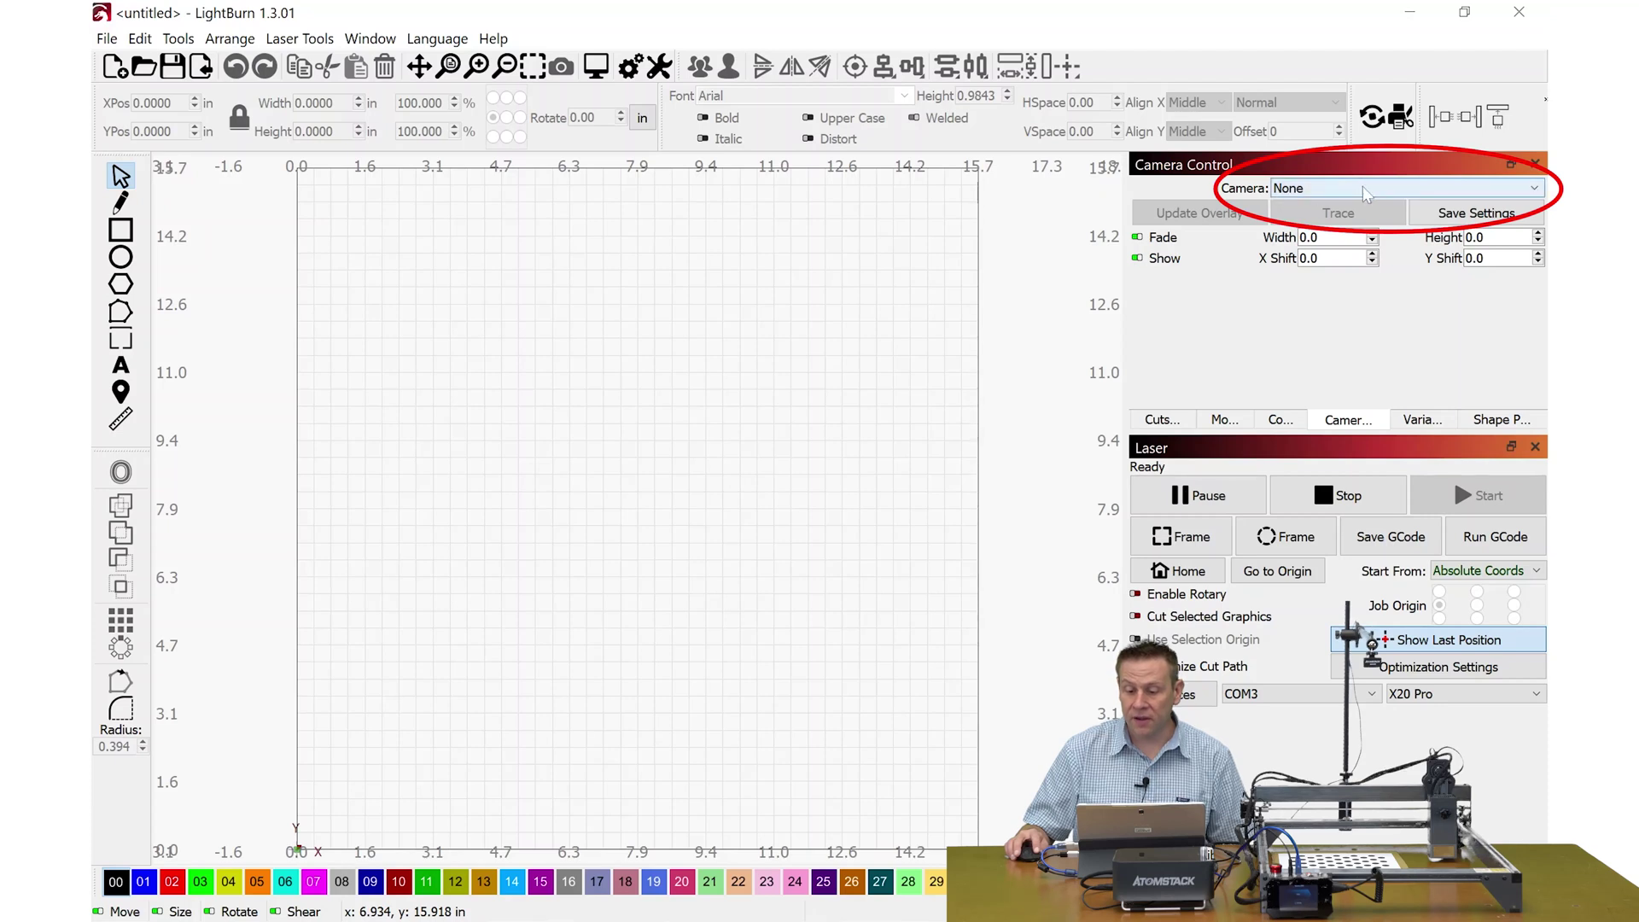
left_click(1366, 192)
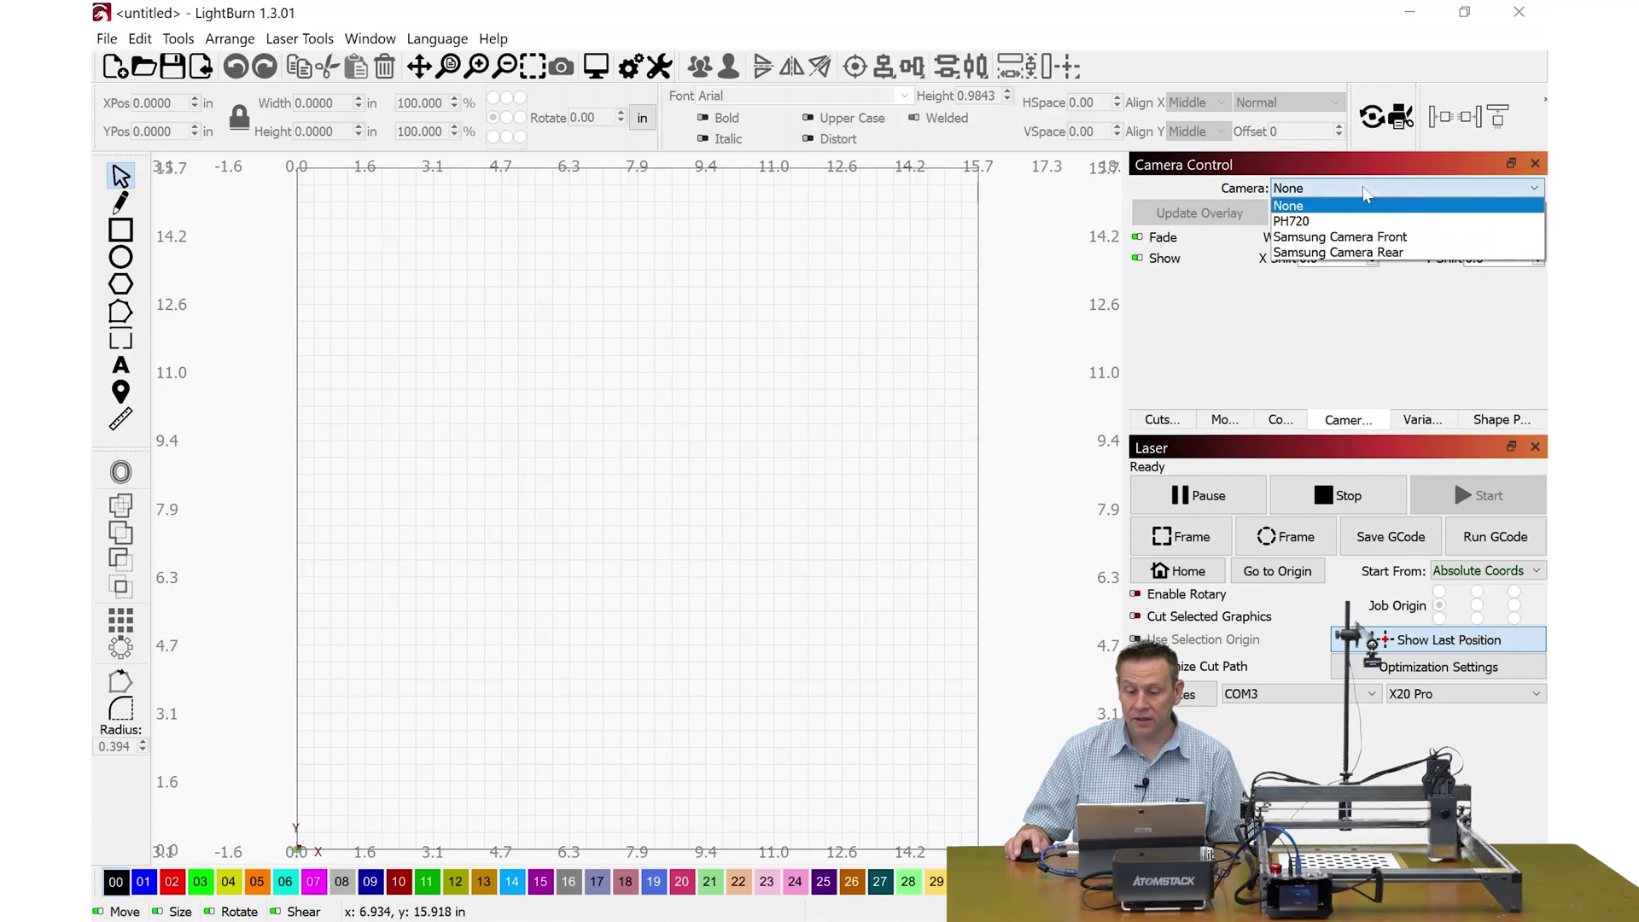
left_click(1324, 221)
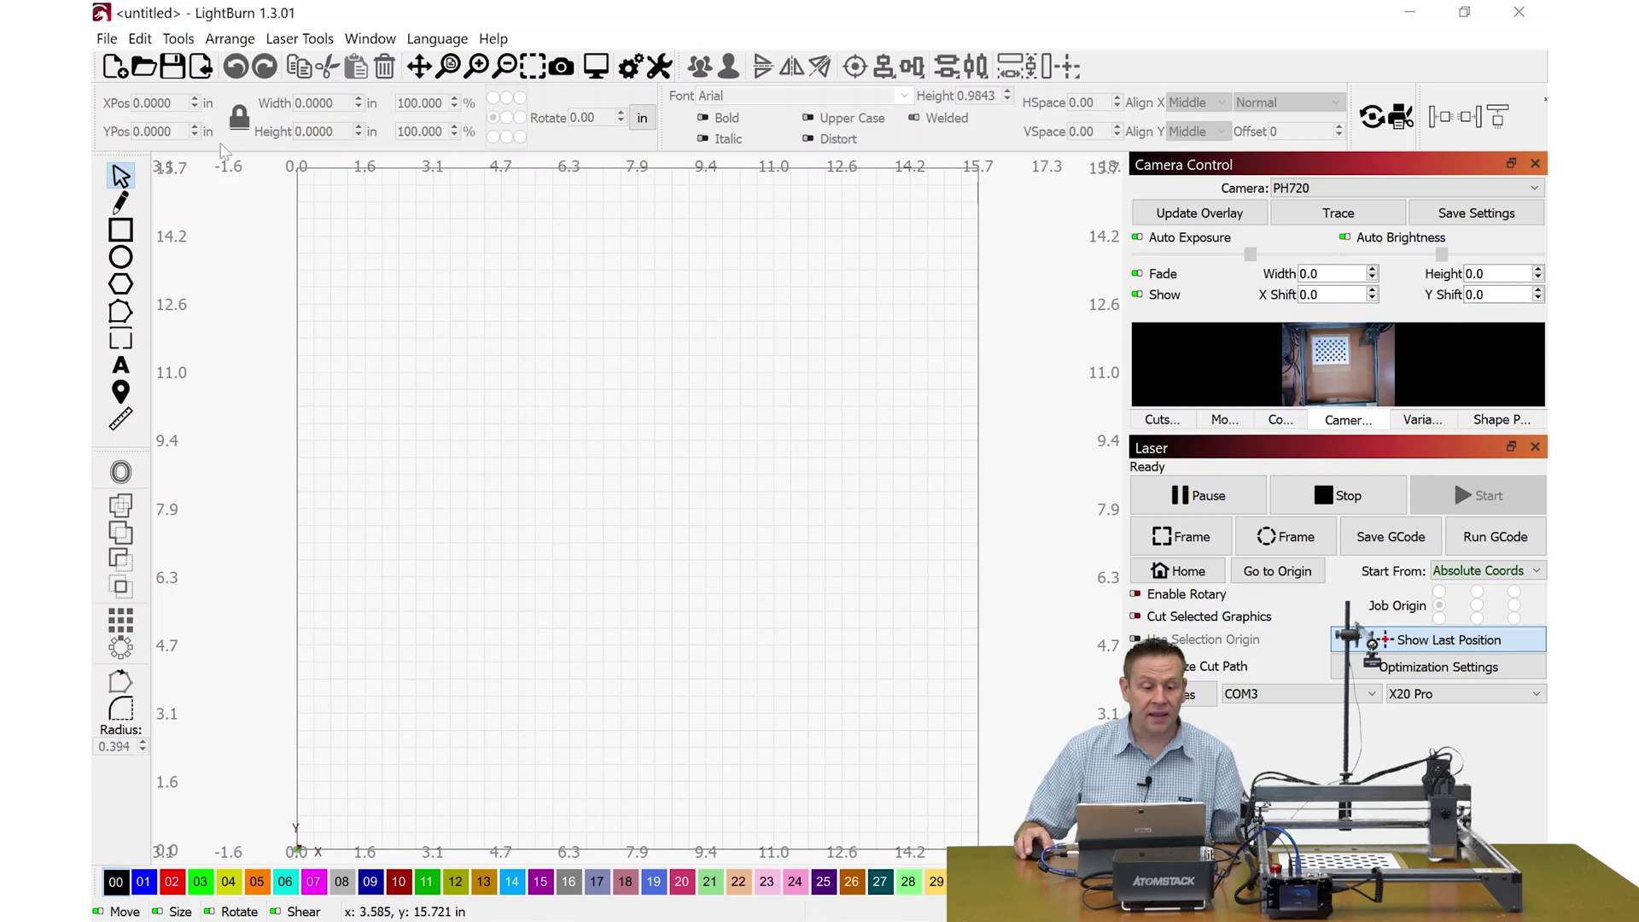
left_click(299, 43)
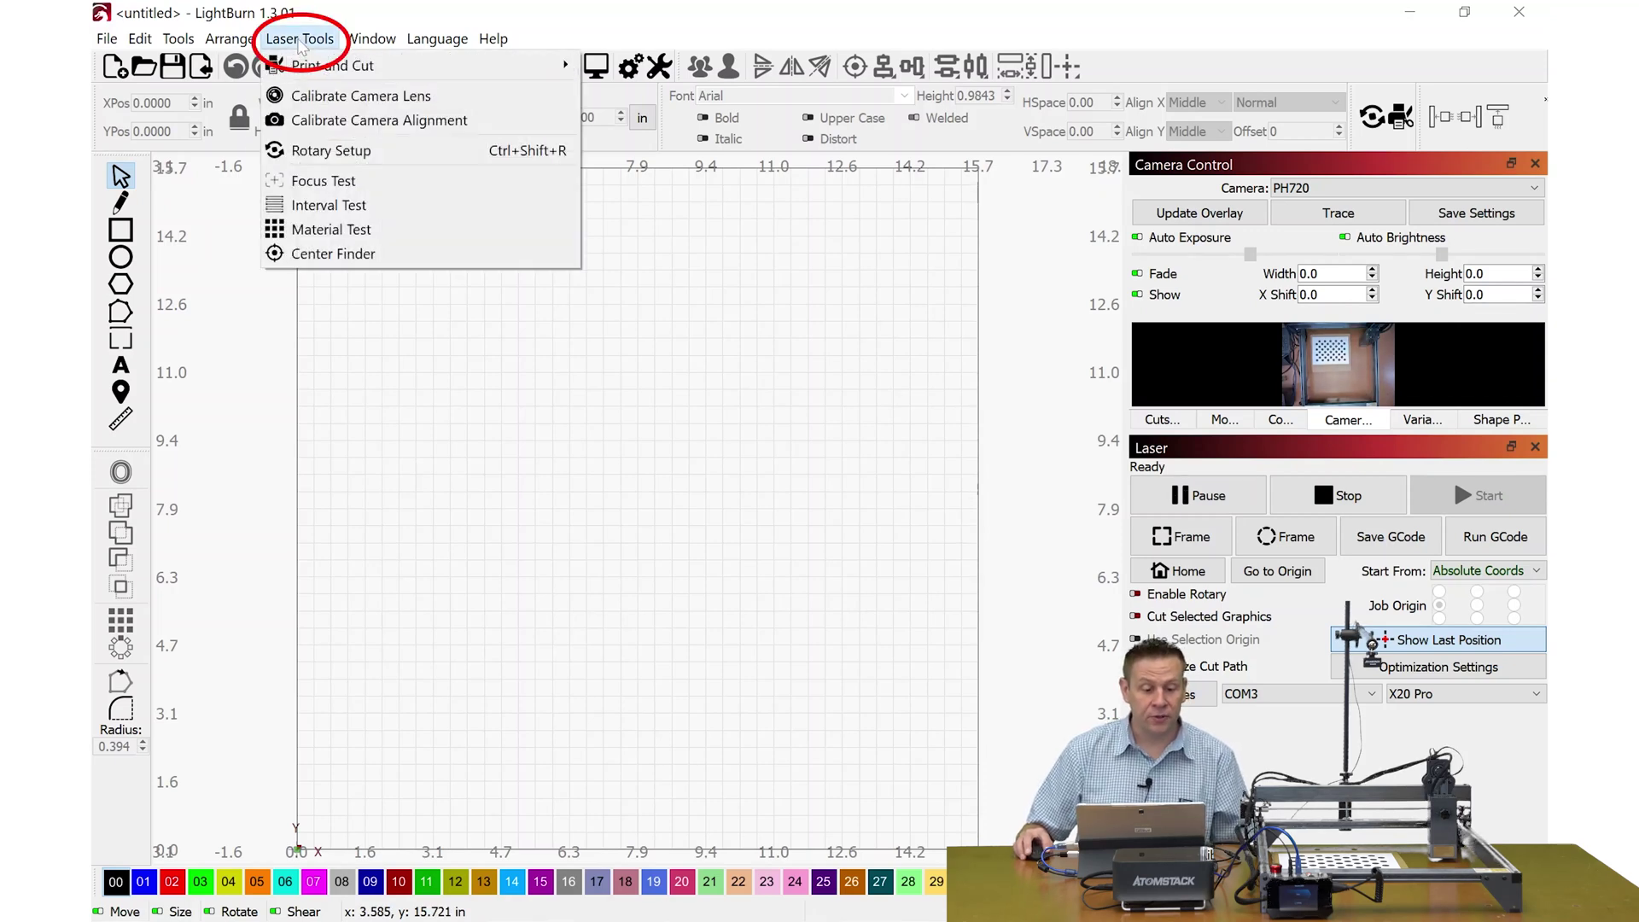
Launch lens calibration for PH720, enlarge and reposition the wizard, and choose Standard Lens
left_click(350, 98)
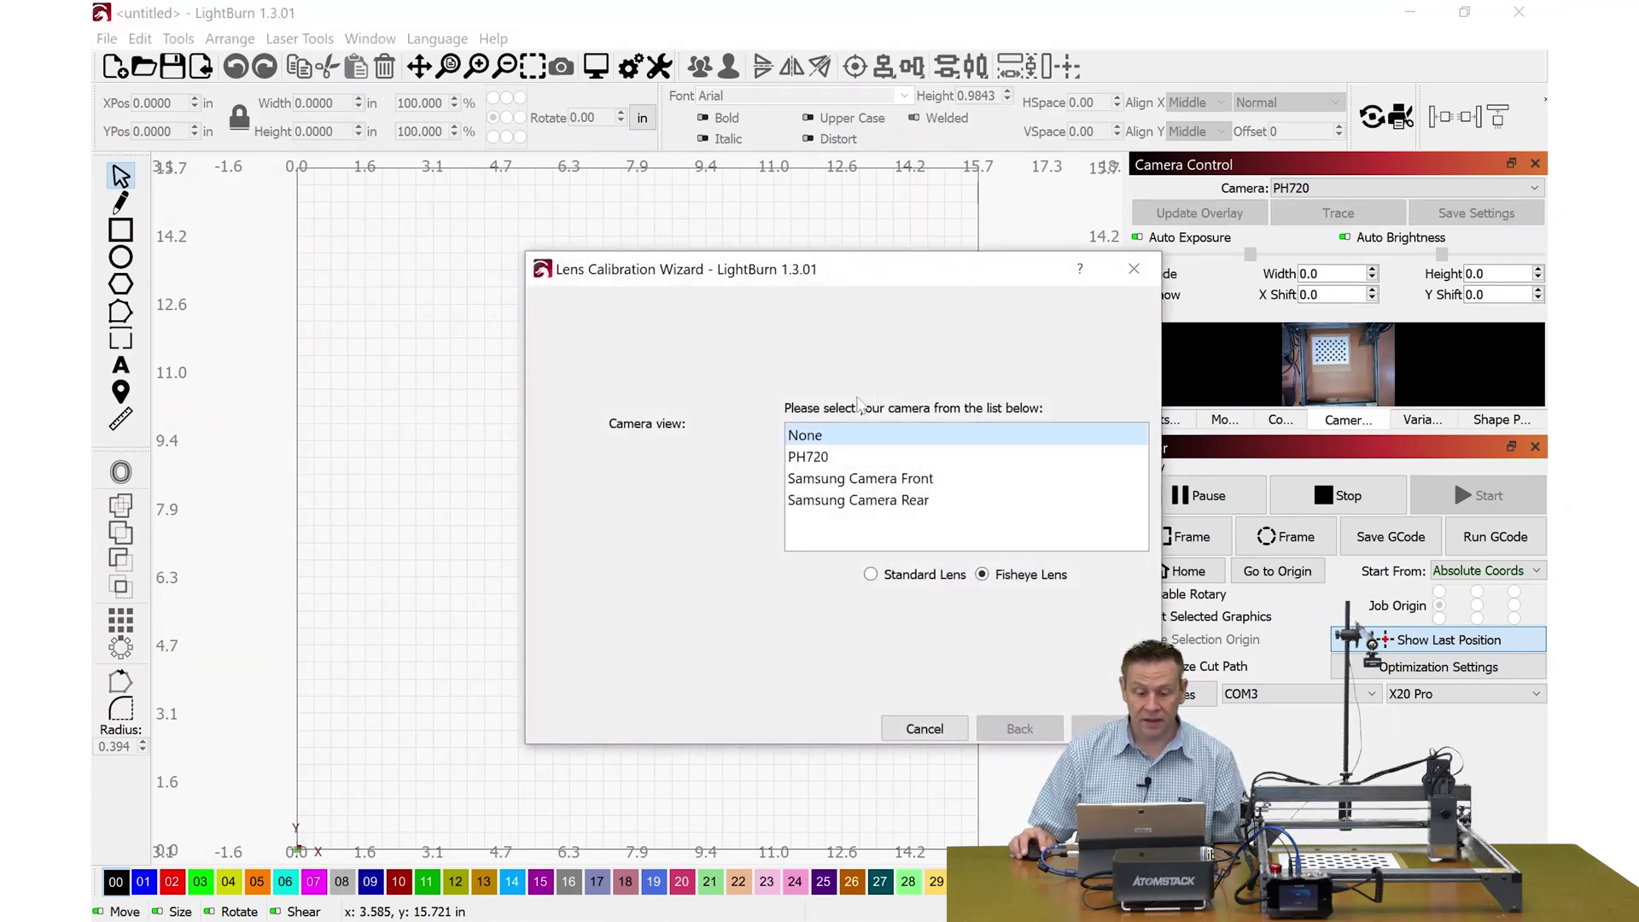
left_click(835, 459)
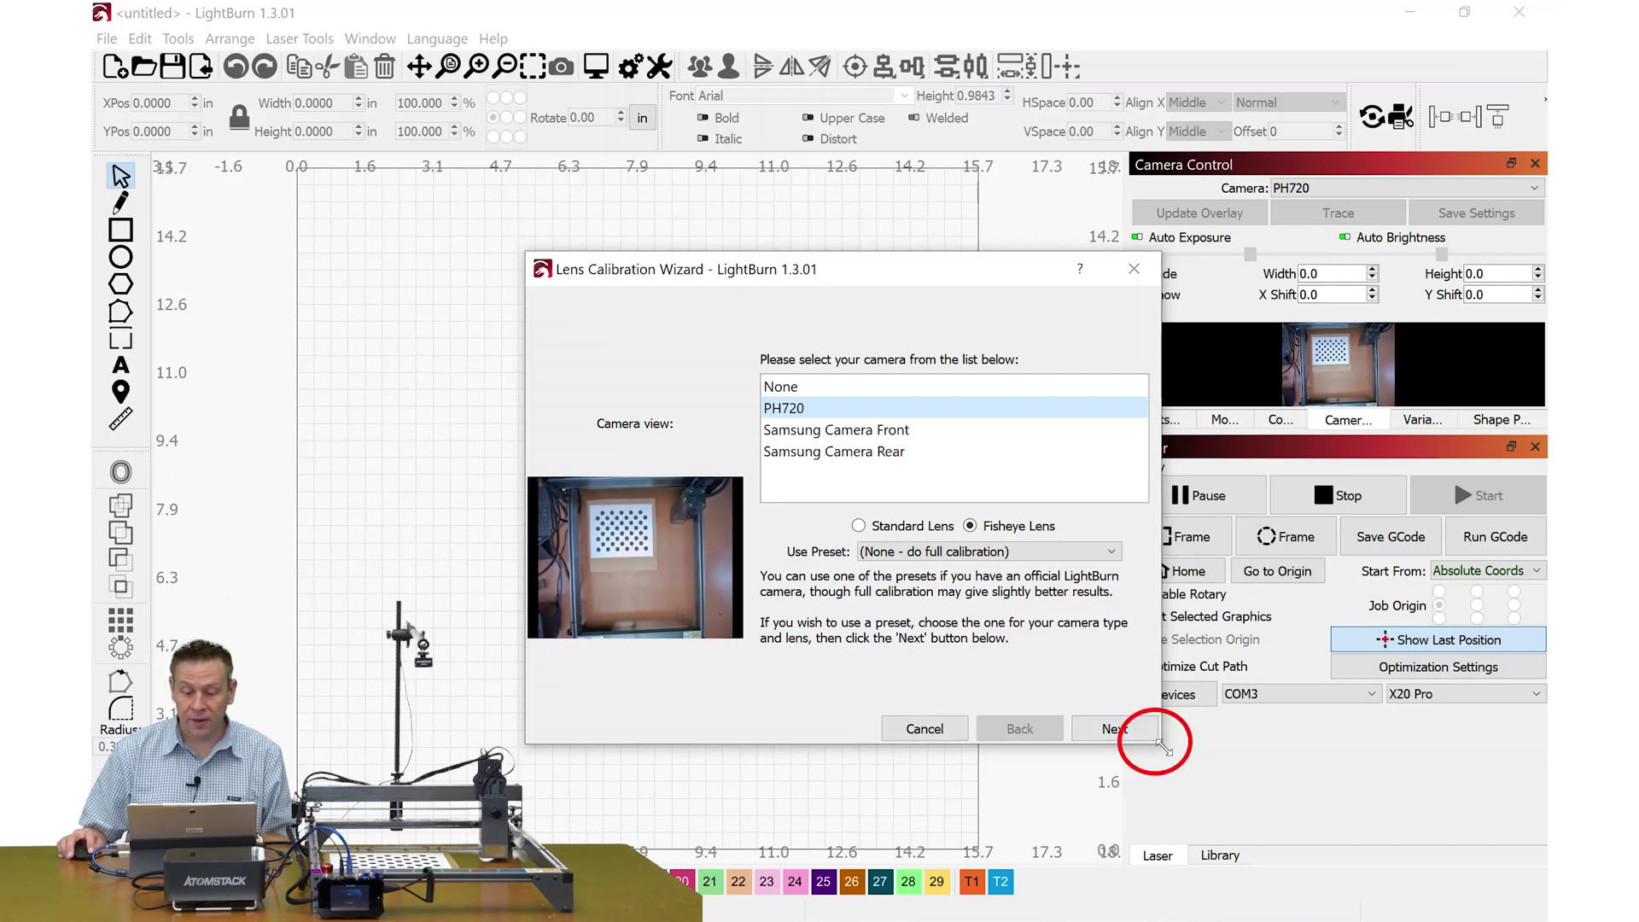
left_click_drag(1164, 748, 1344, 903)
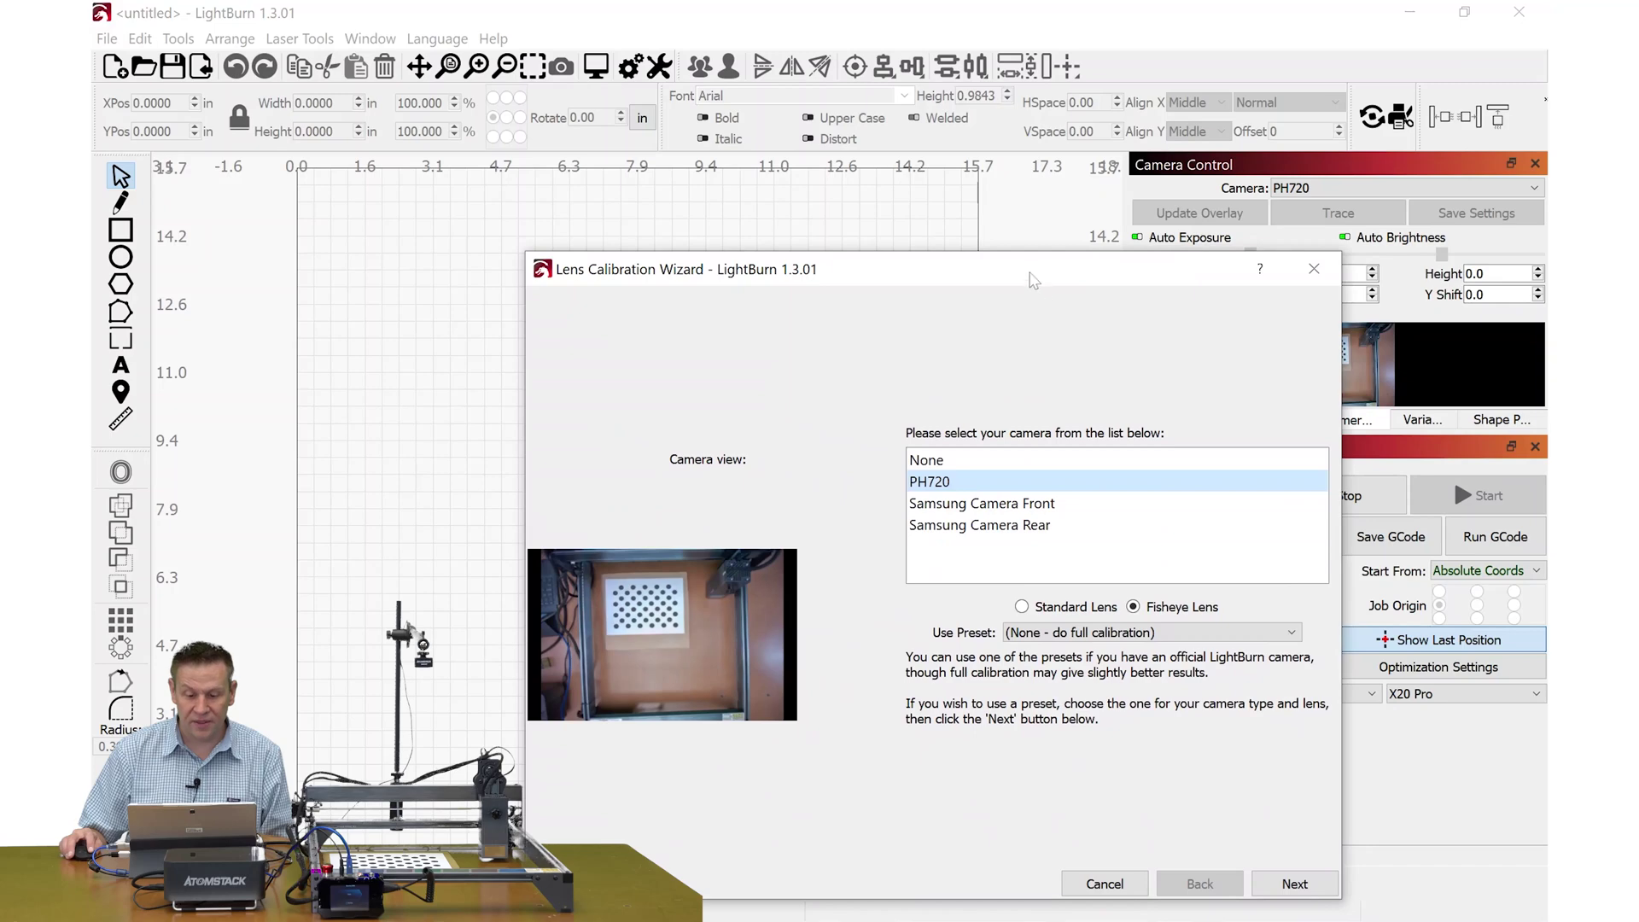
left_click_drag(1032, 274, 879, 87)
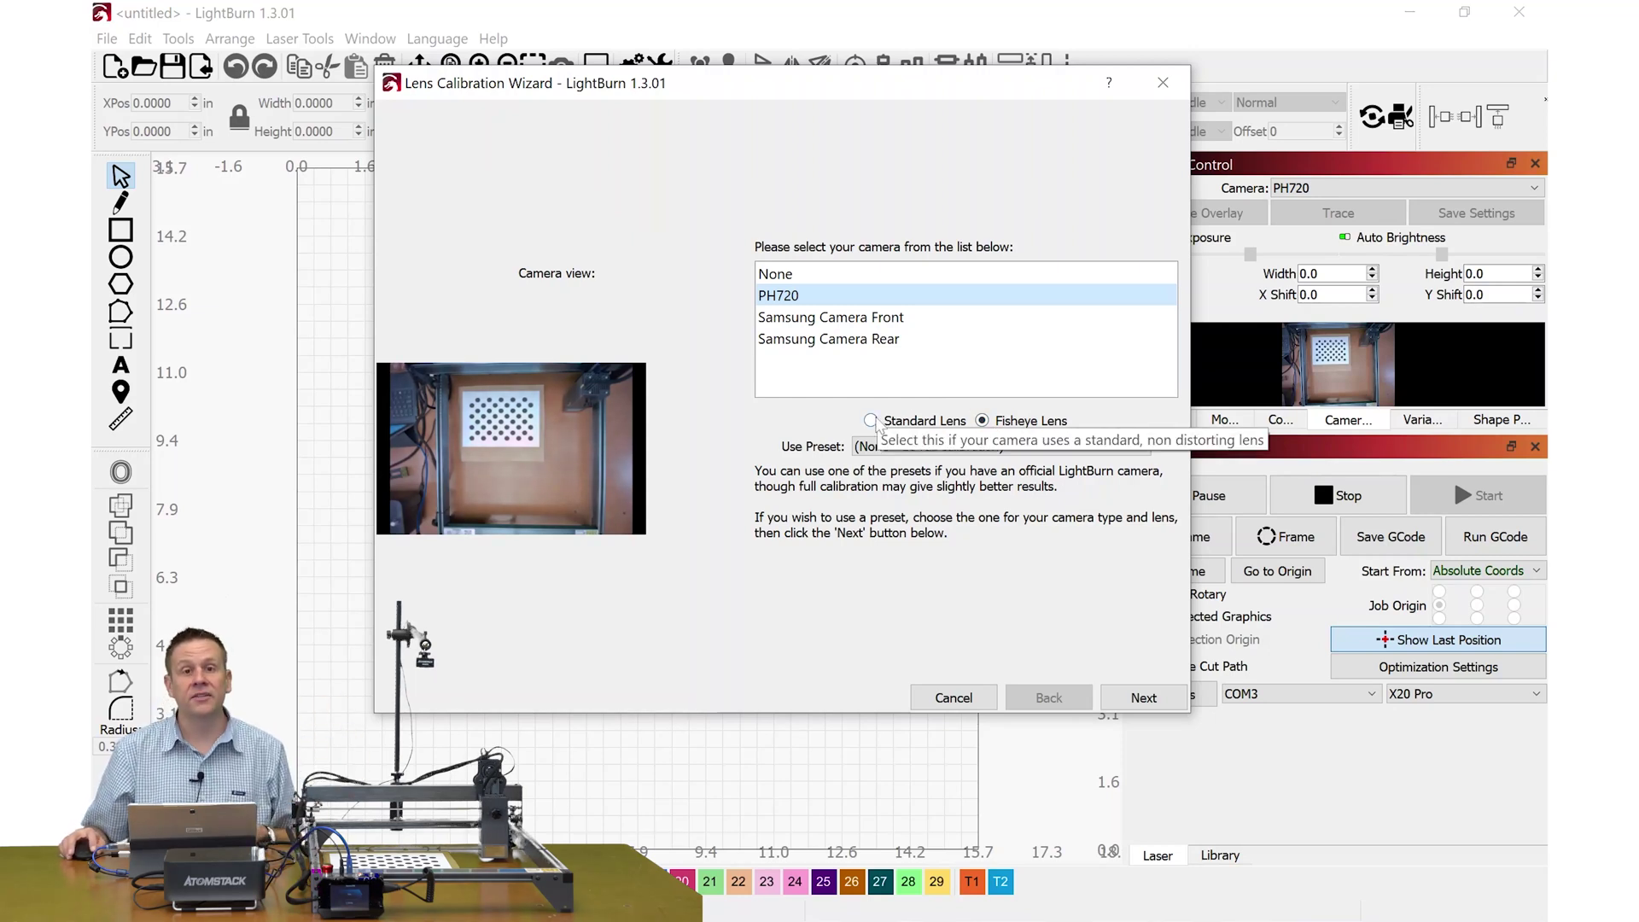
left_click(871, 421)
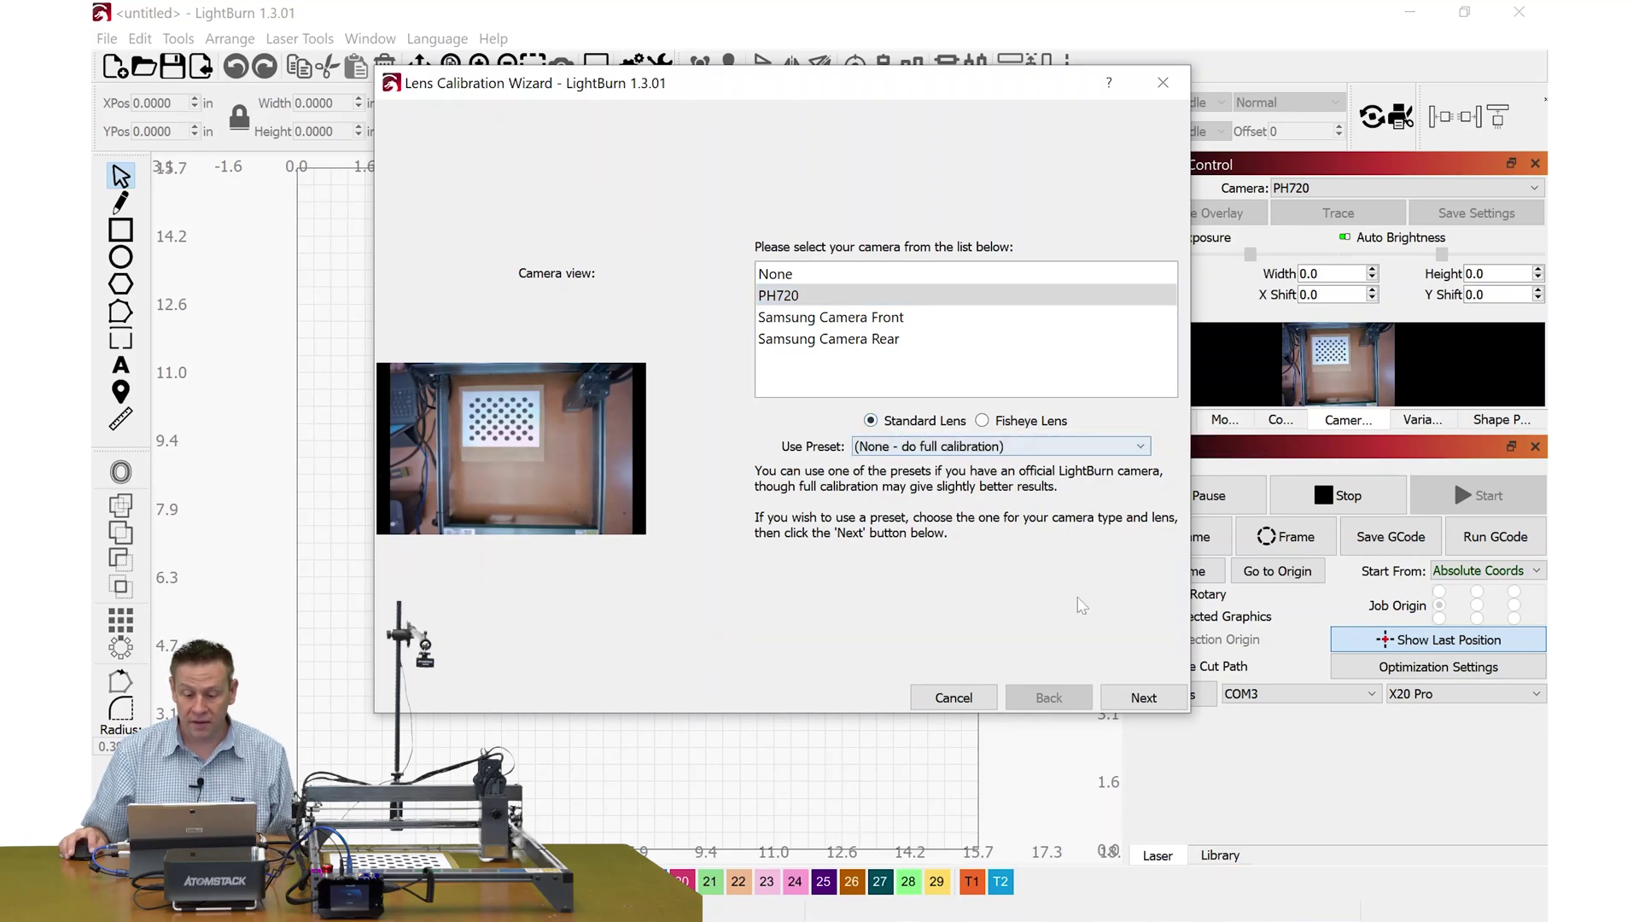
Advance the lens wizard from the Standard Lens setting to the circle pattern capture step
left_click(1145, 699)
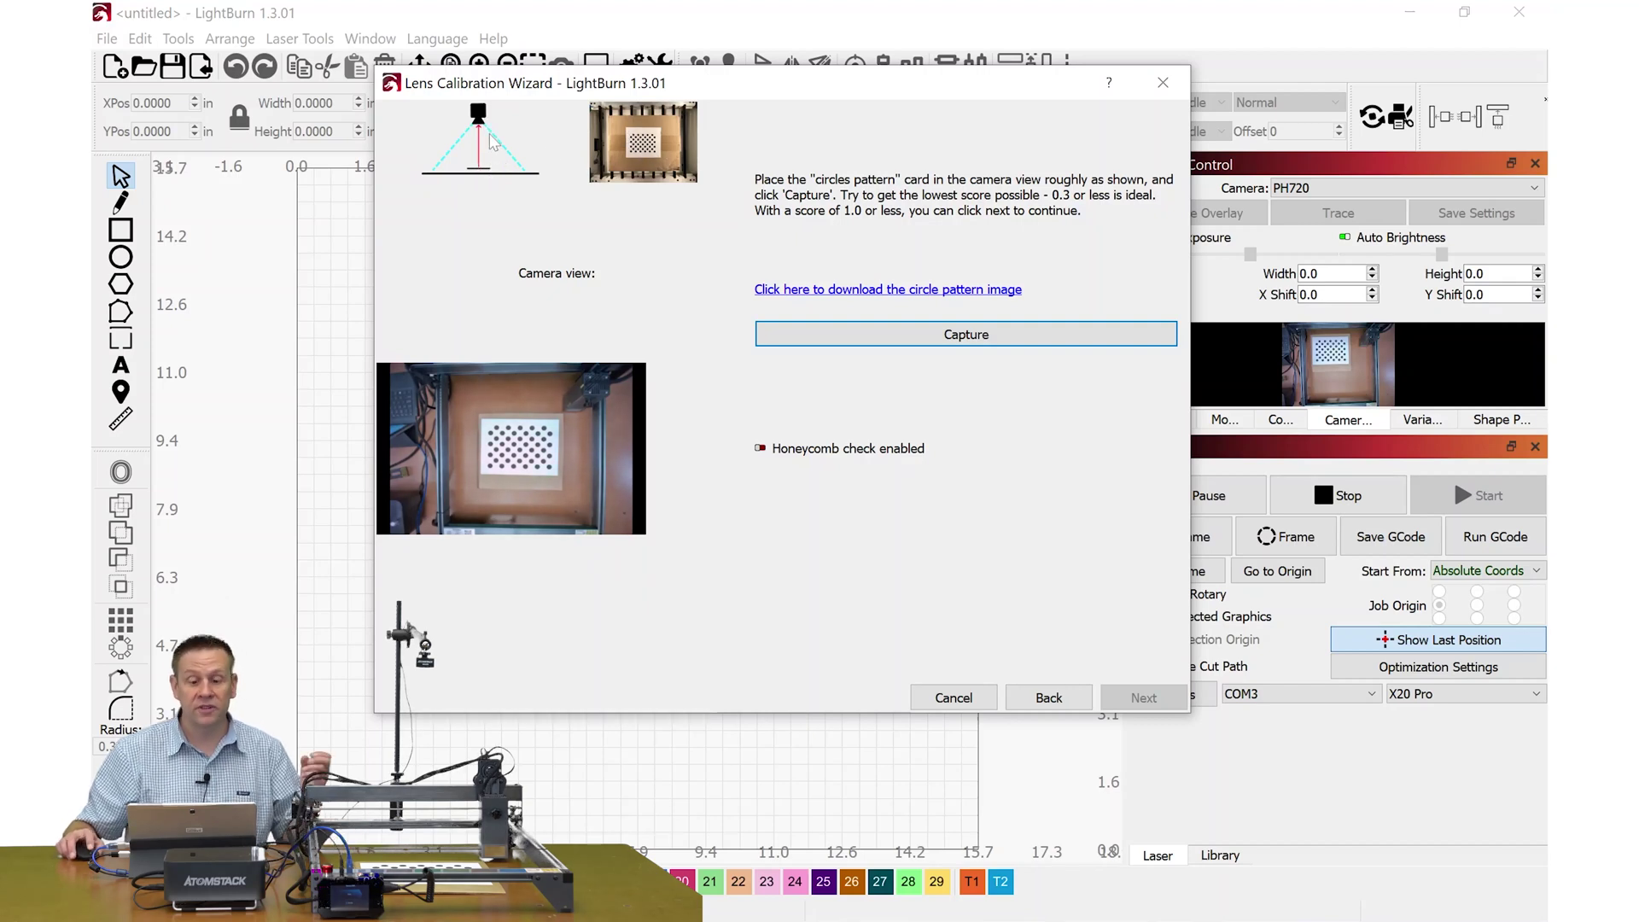
Capture the circle pattern card at two successive positions, advancing after each capture
left_click(907, 338)
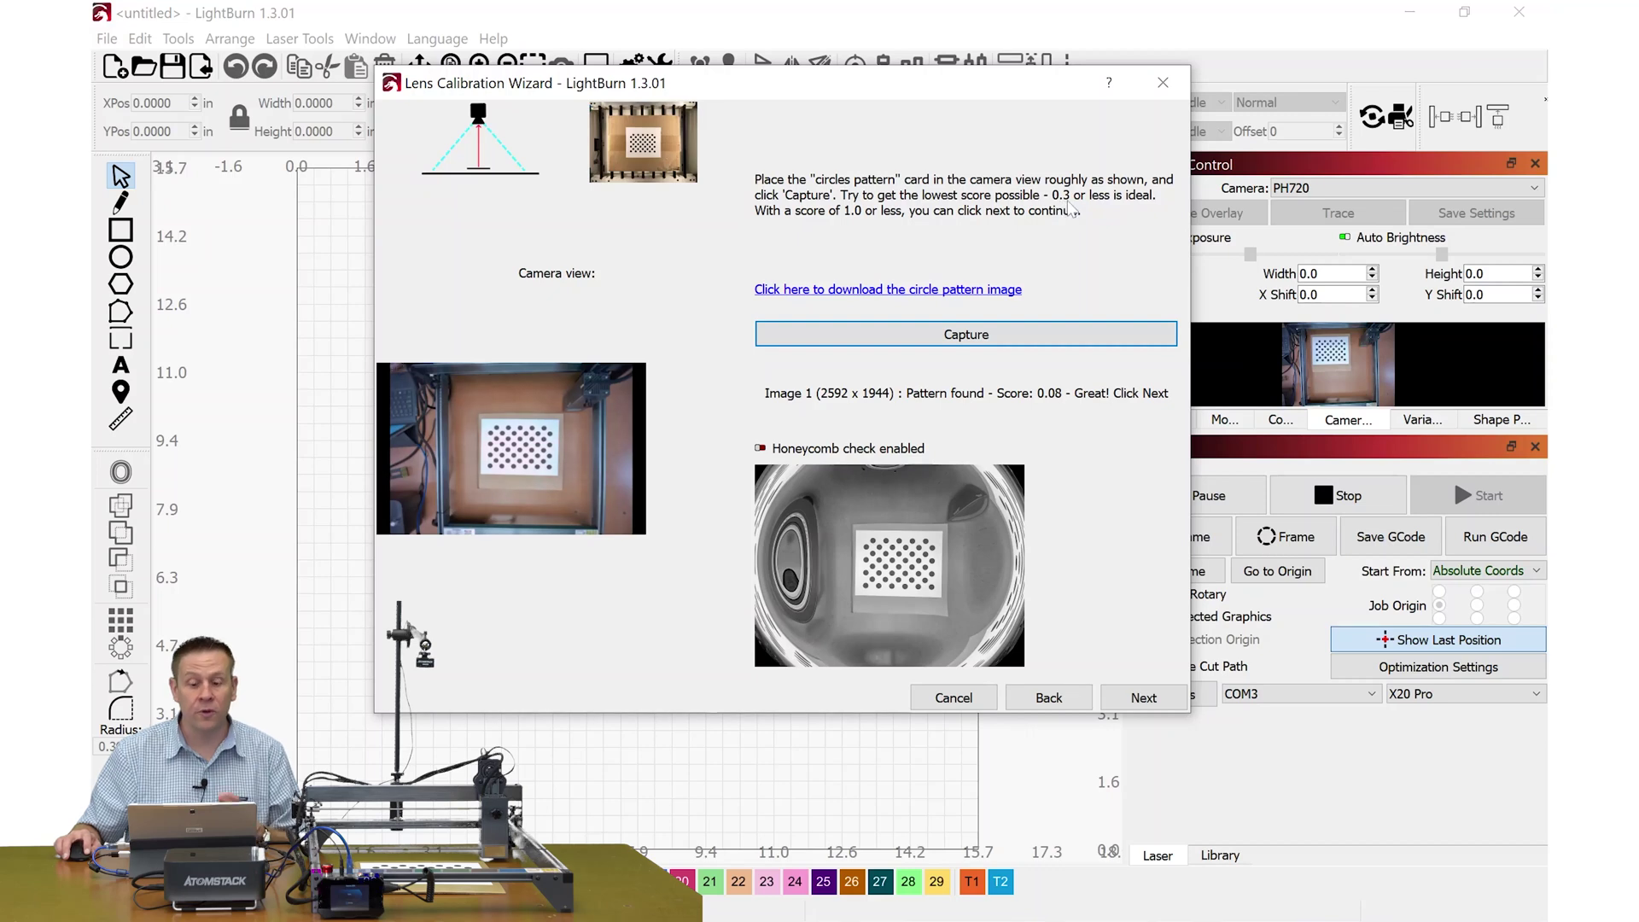
left_click(1144, 697)
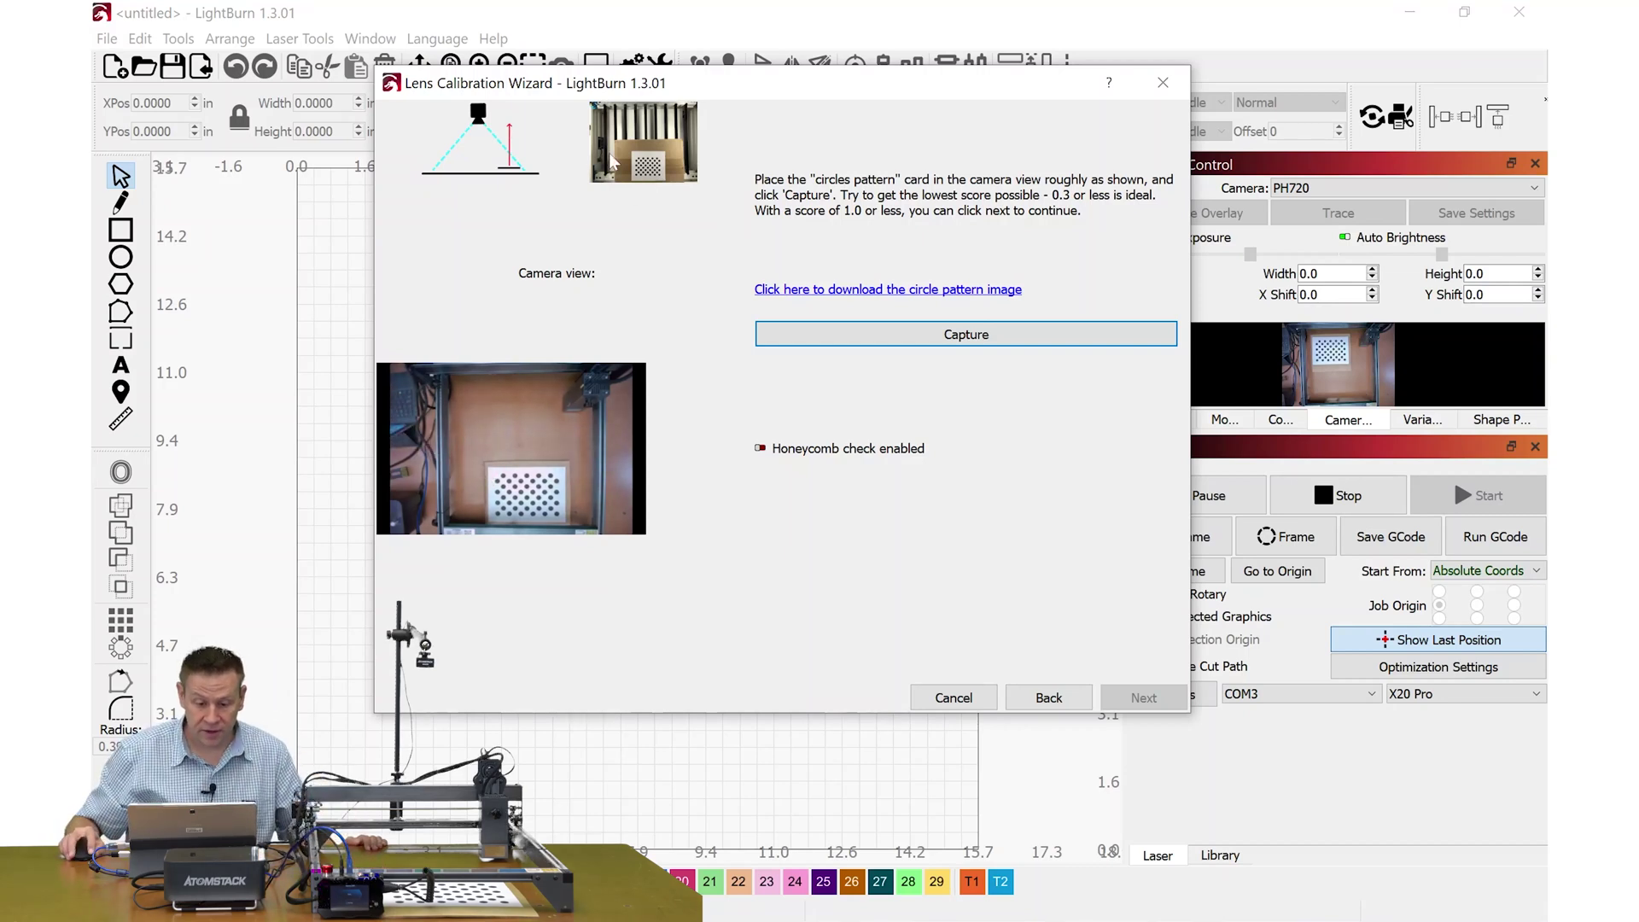
left_click(951, 337)
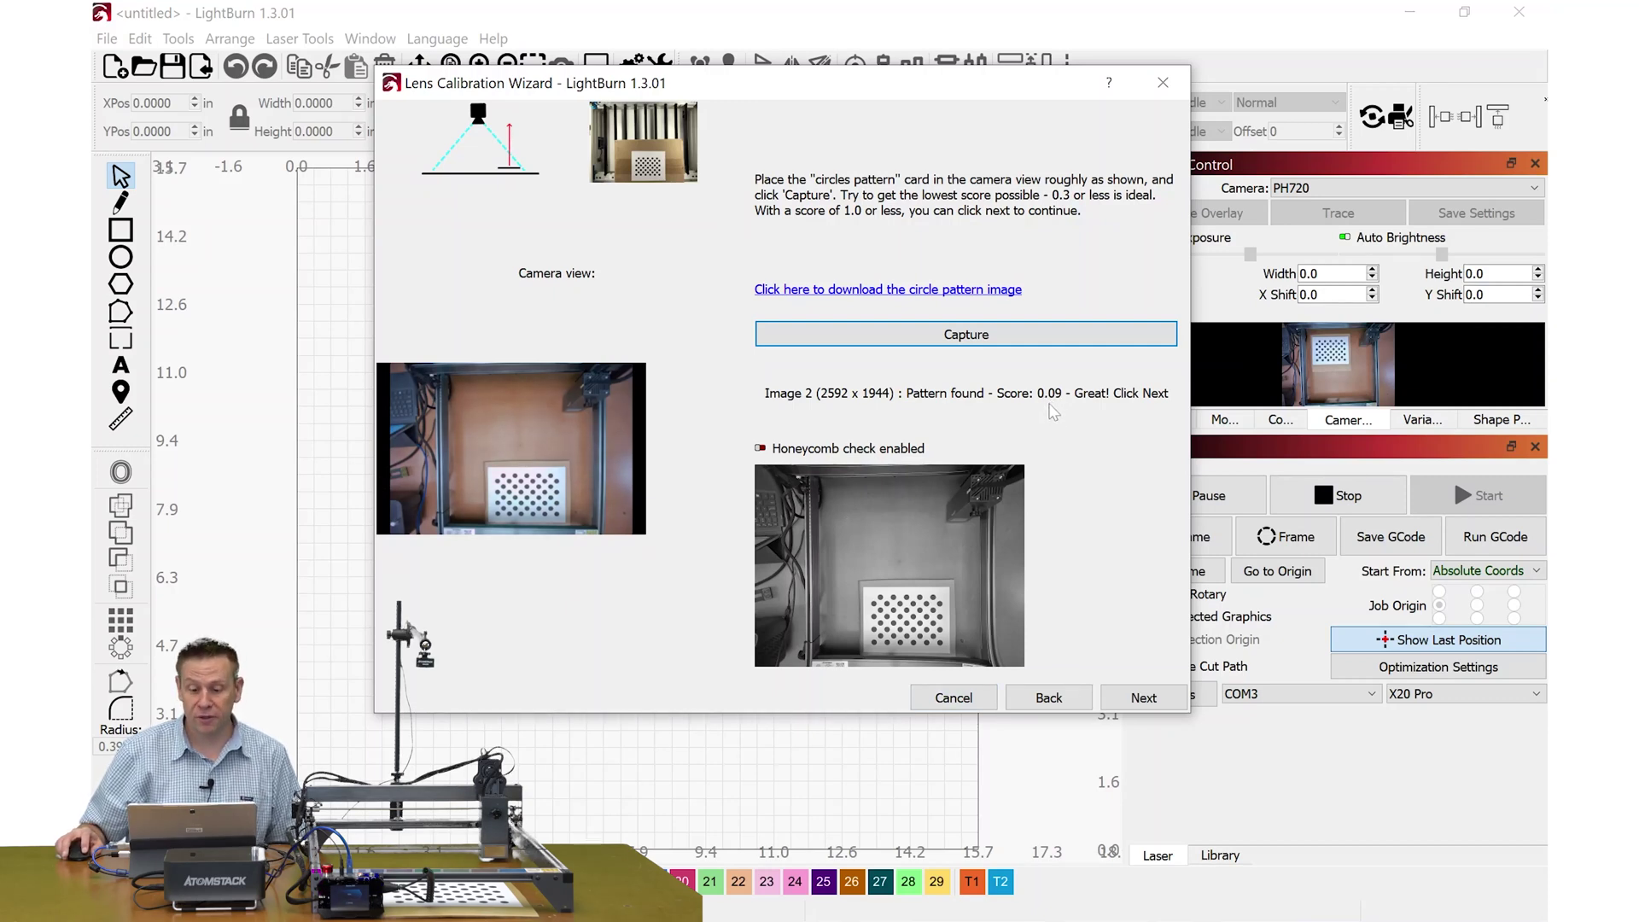
left_click(1143, 698)
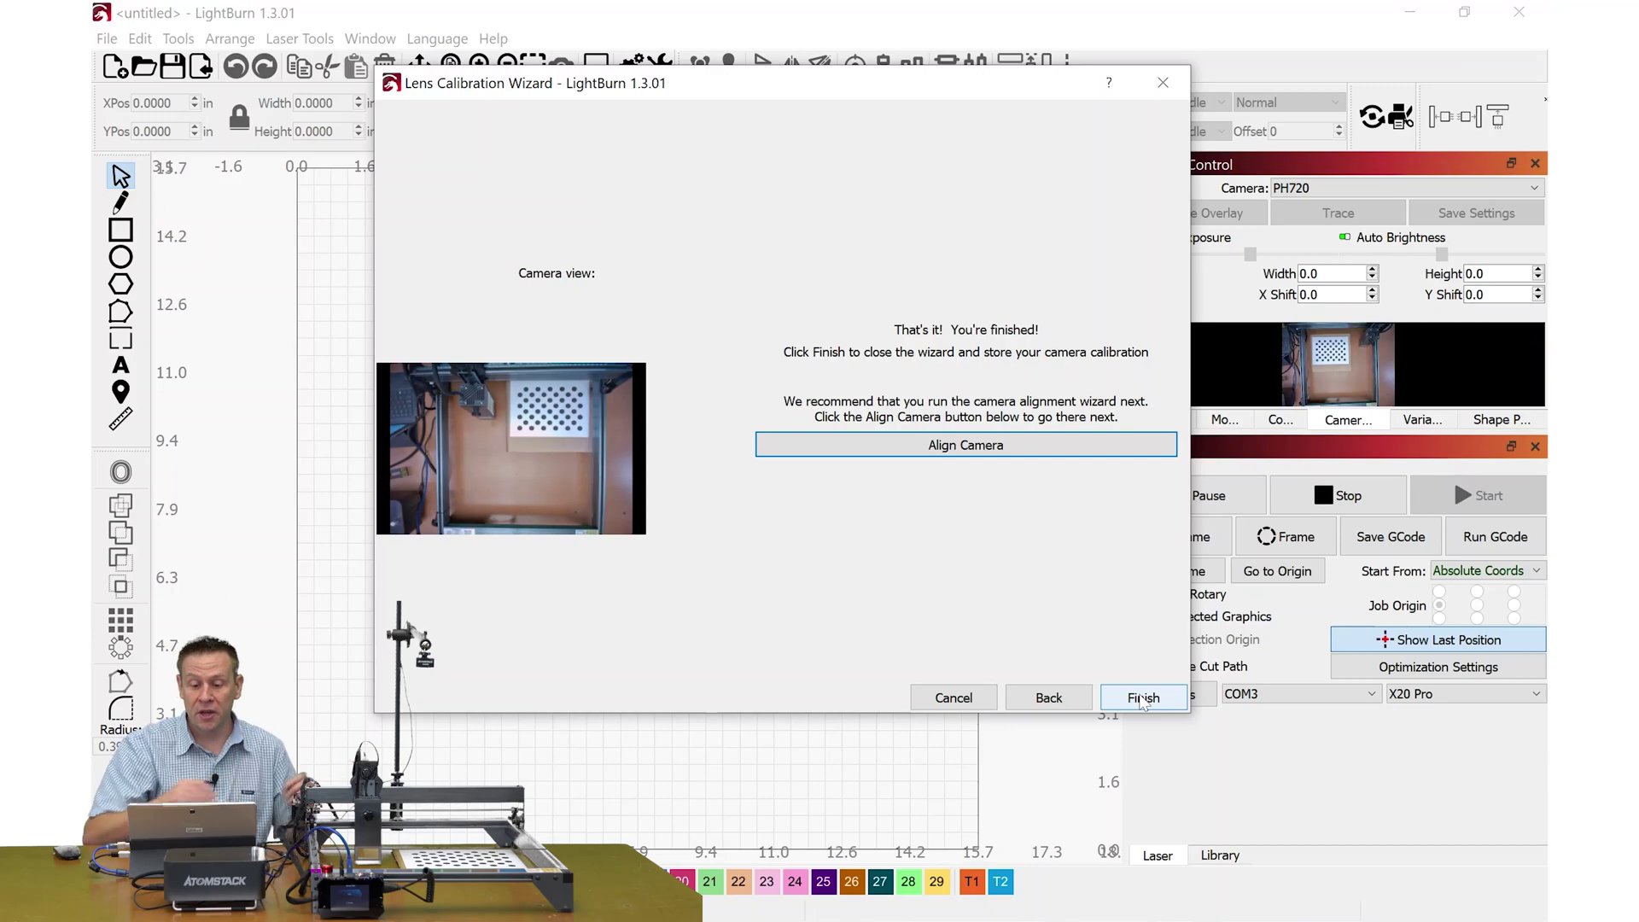
Finish and store the PH720 lens calibration, confirming the closing prompt
left_click(1143, 697)
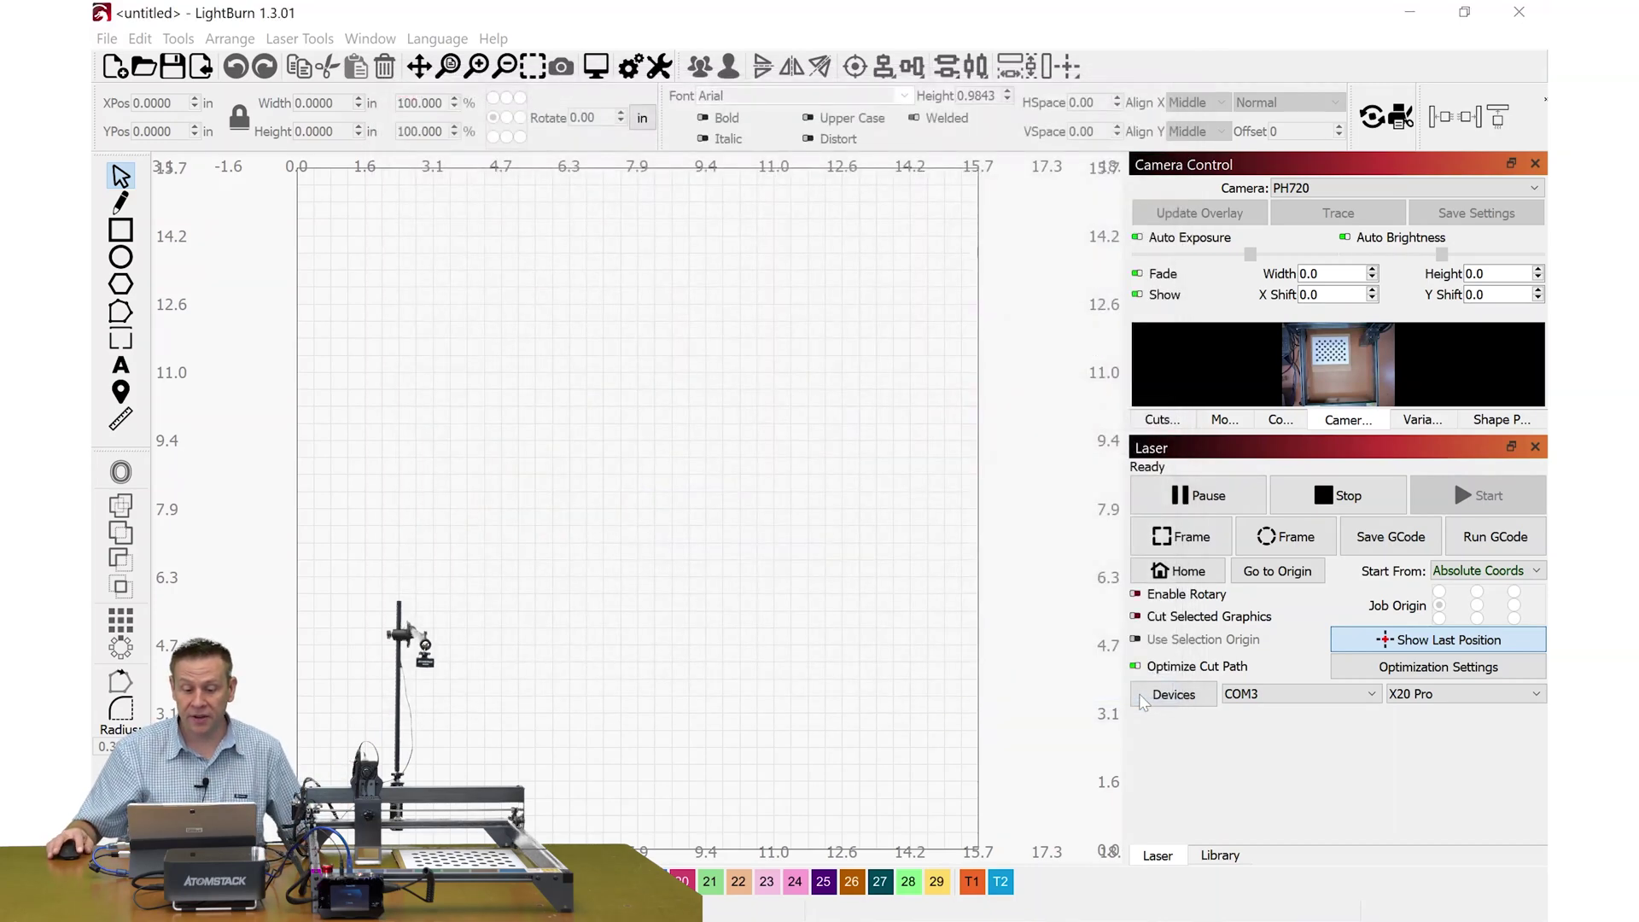
left_click(1190, 576)
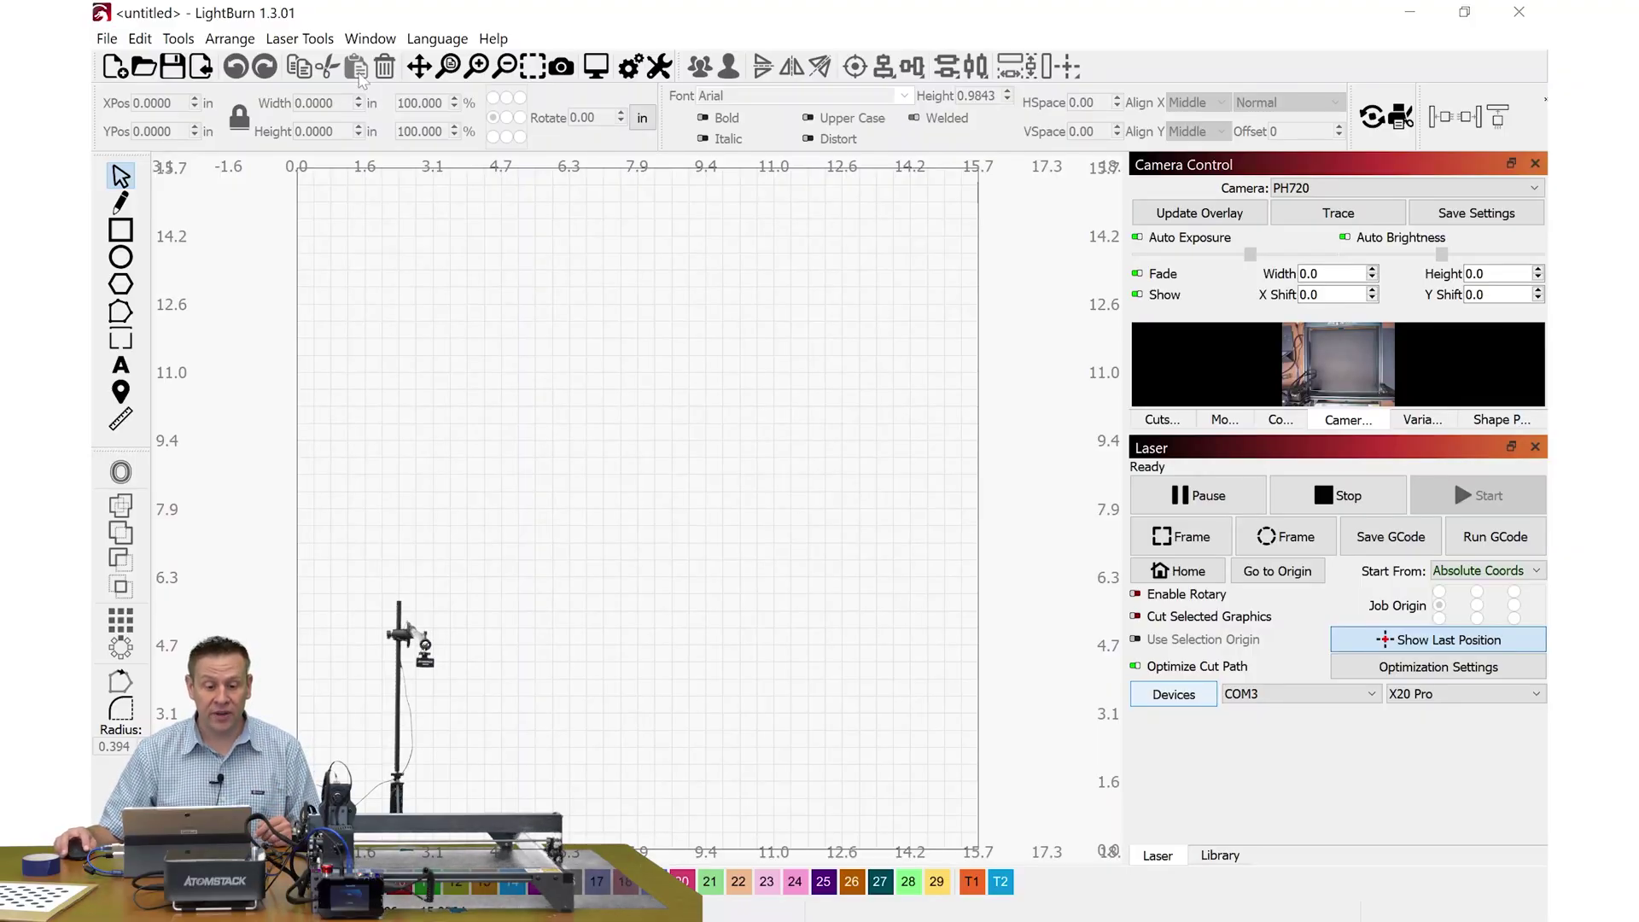
left_click(308, 43)
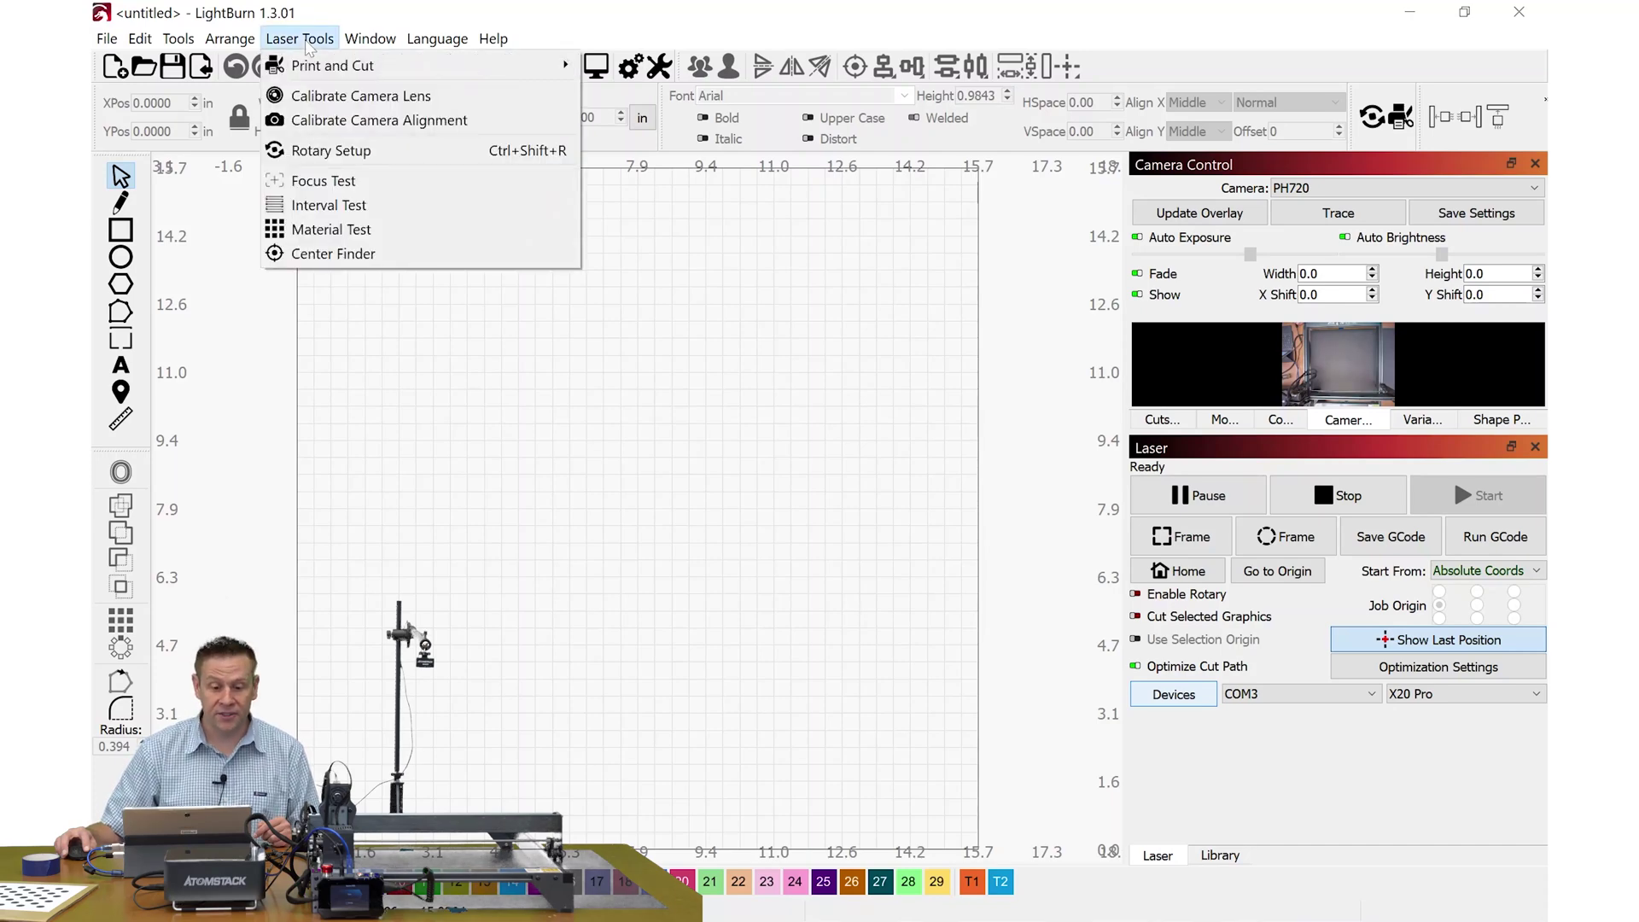
Begin camera alignment with a fixed-position PH720 camera and advance to the target cut instructions
left_click(389, 126)
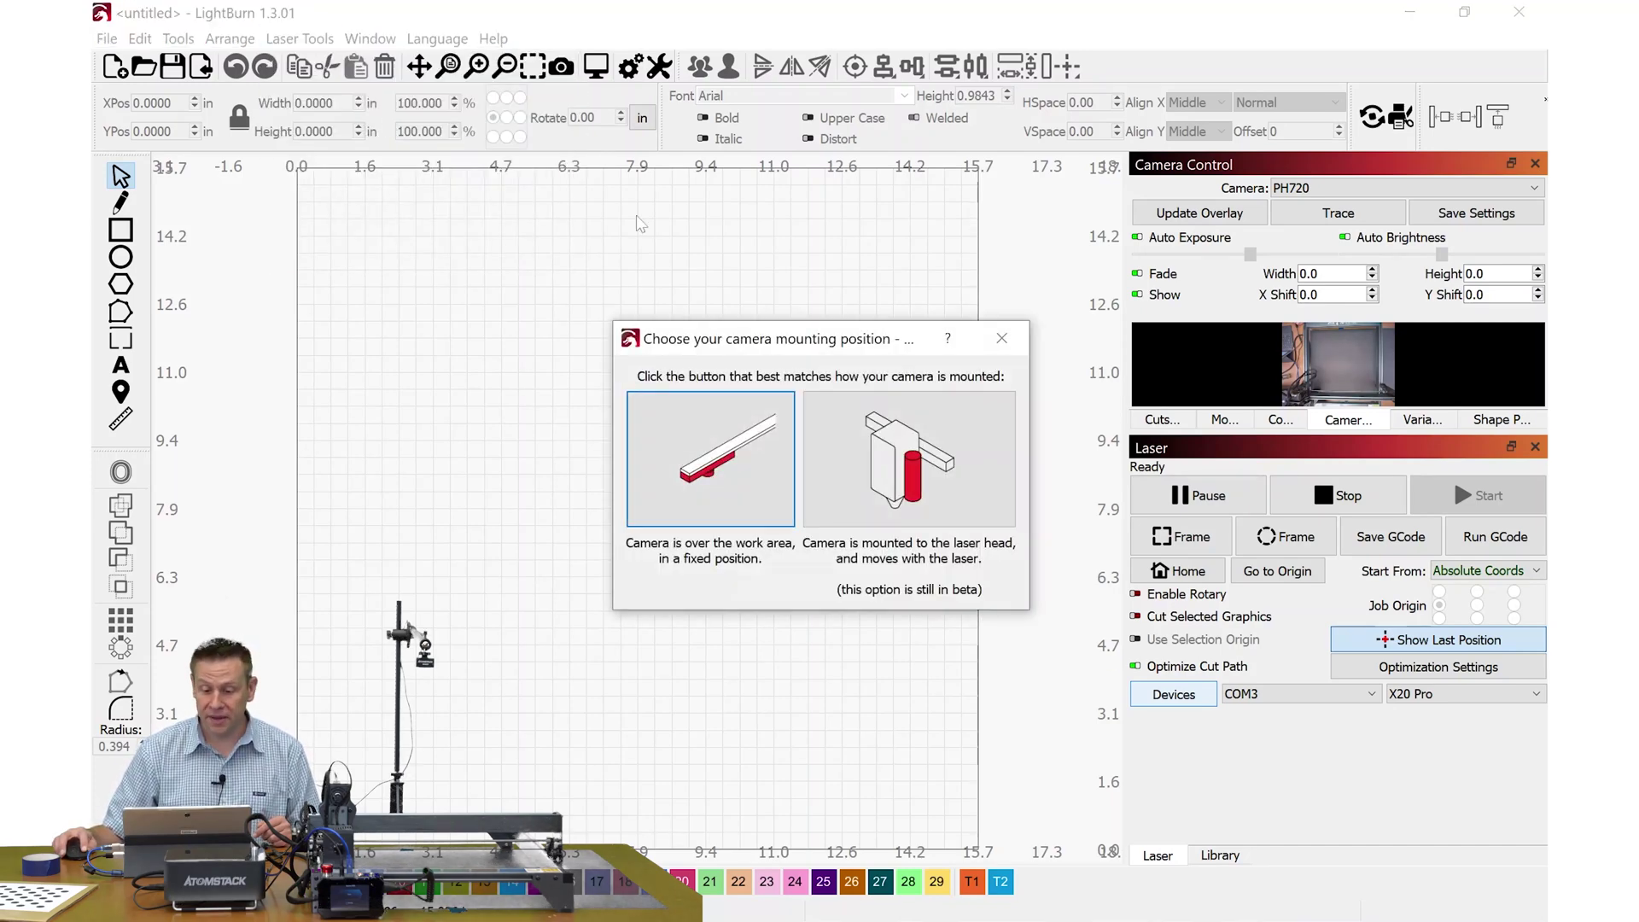
left_click(708, 486)
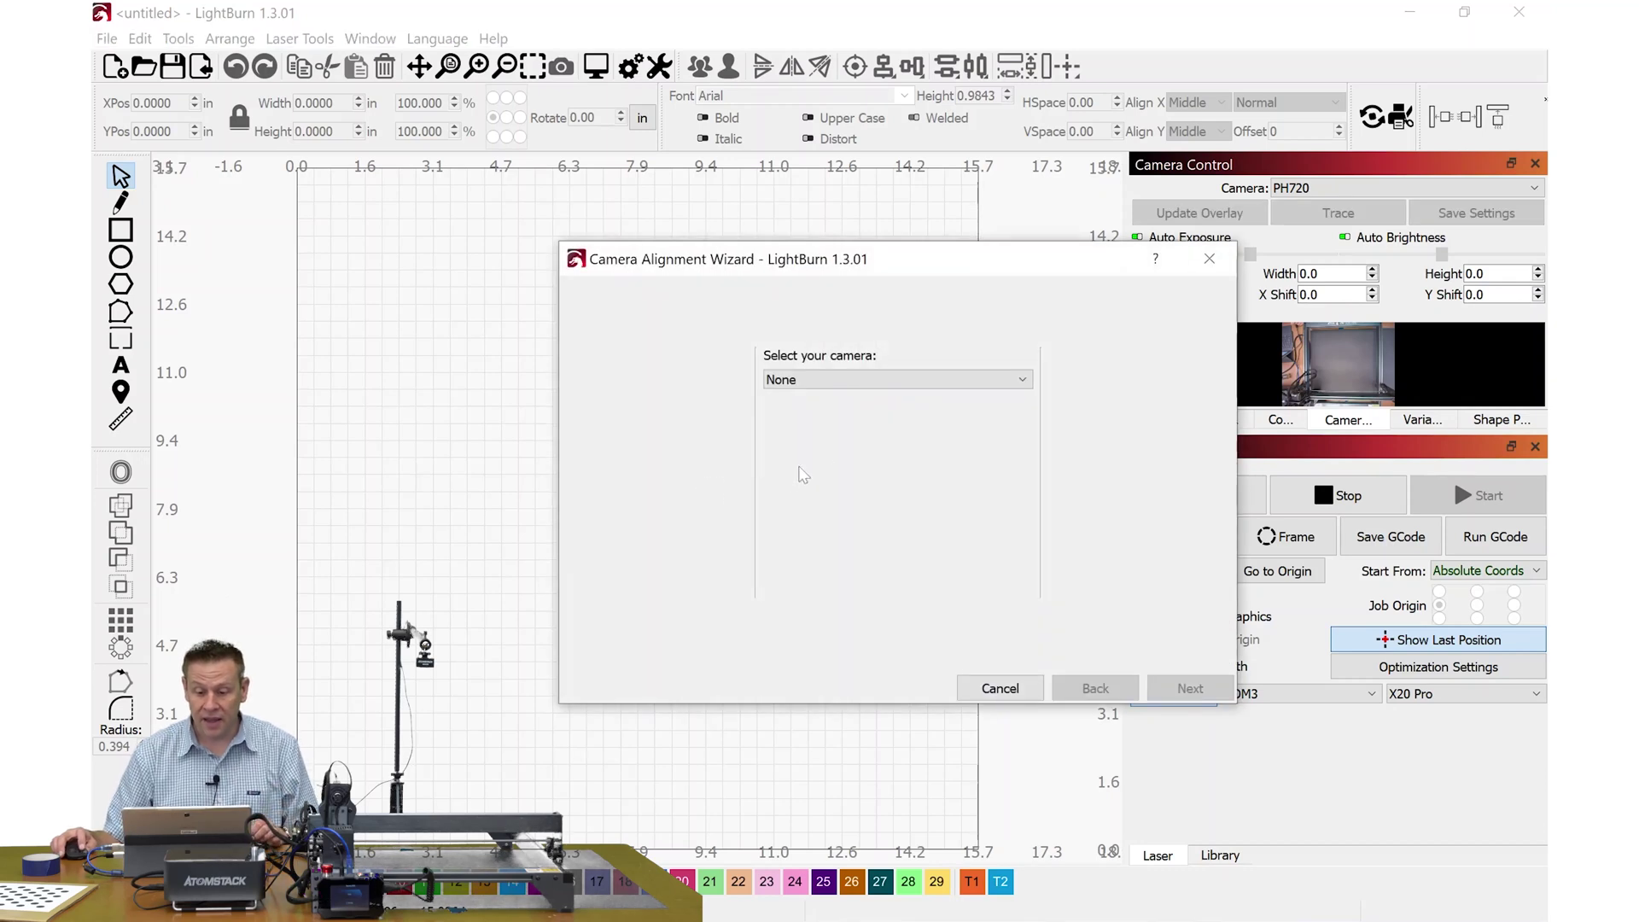
left_click(853, 384)
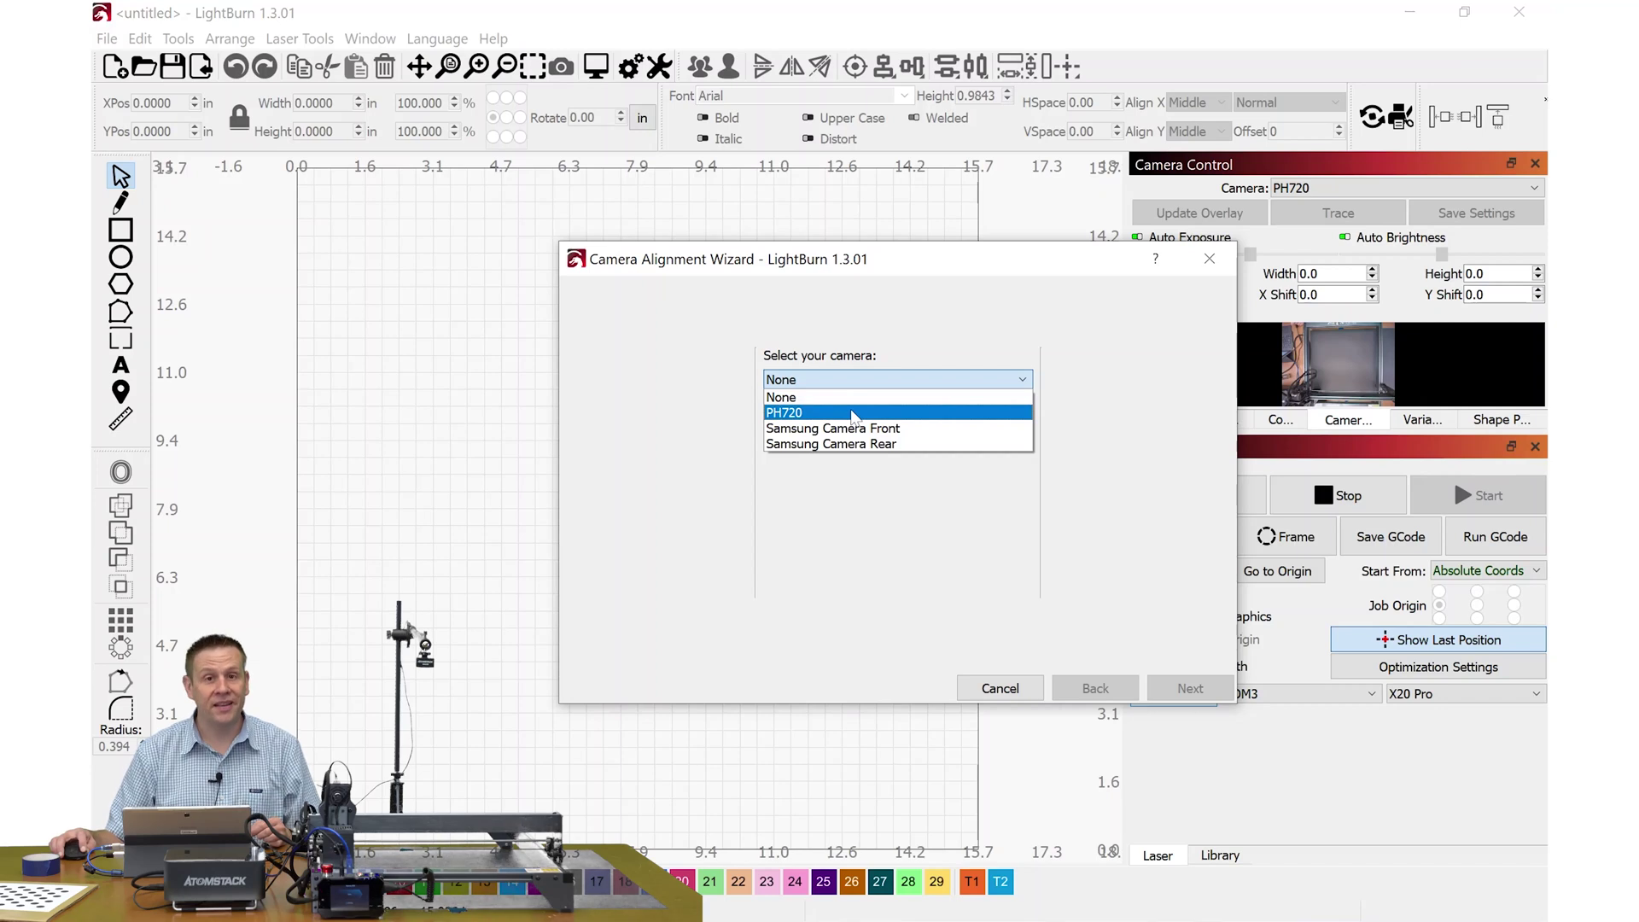
left_click(853, 413)
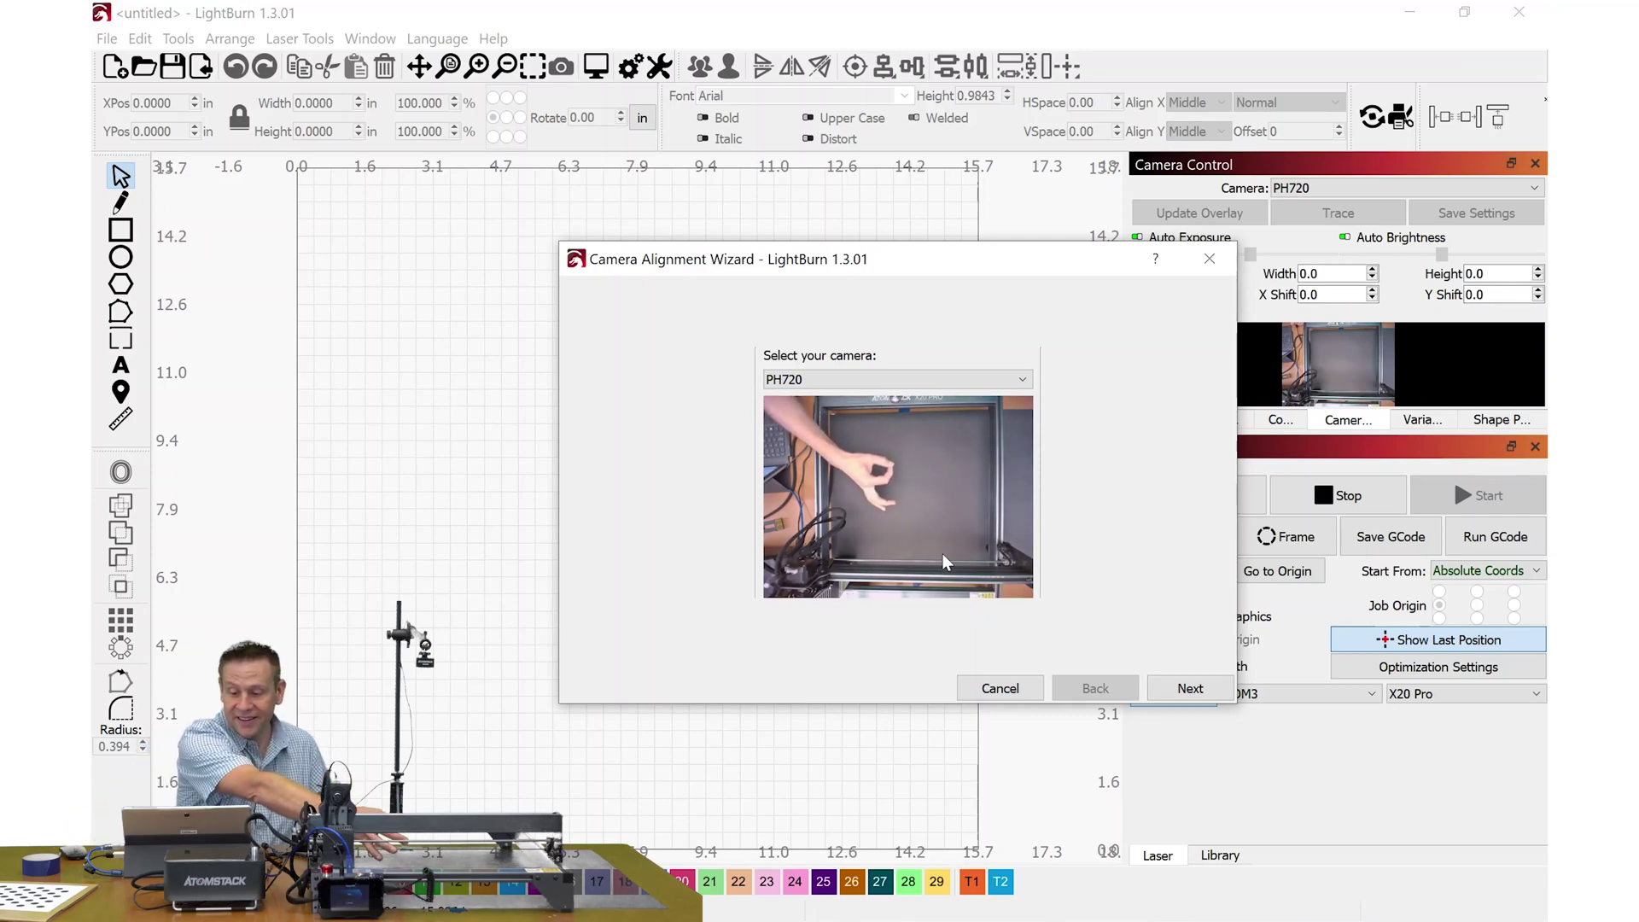
left_click(1190, 688)
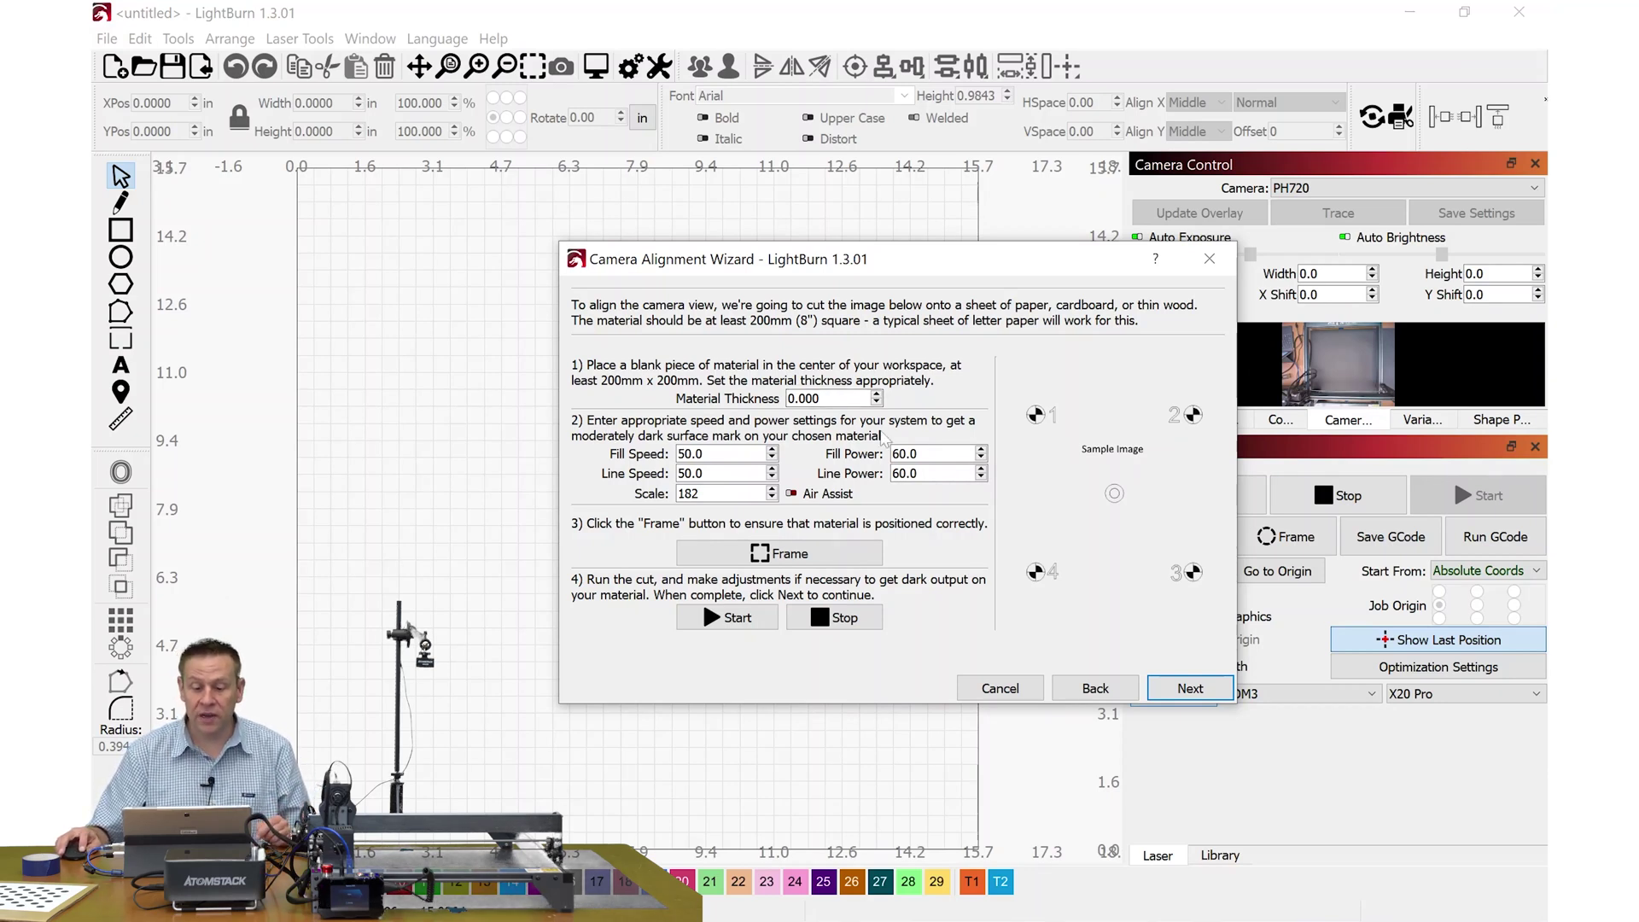
left_click(729, 461)
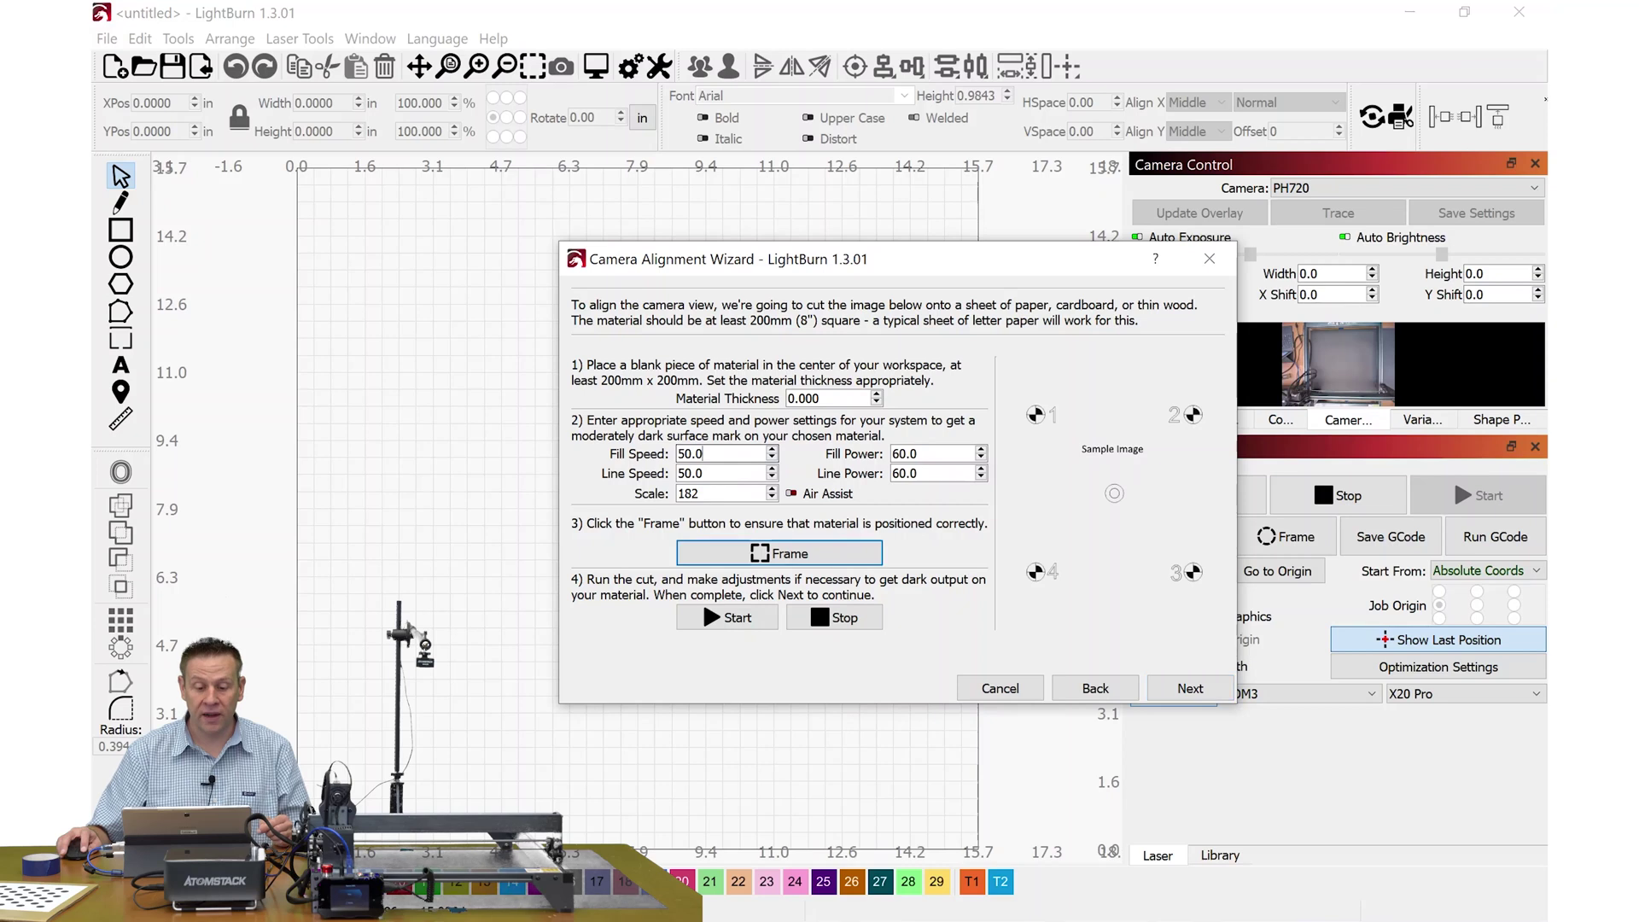
Set fill and line speed to 175, fill and line power to 20, and run the target cut
key("ctrl+a")
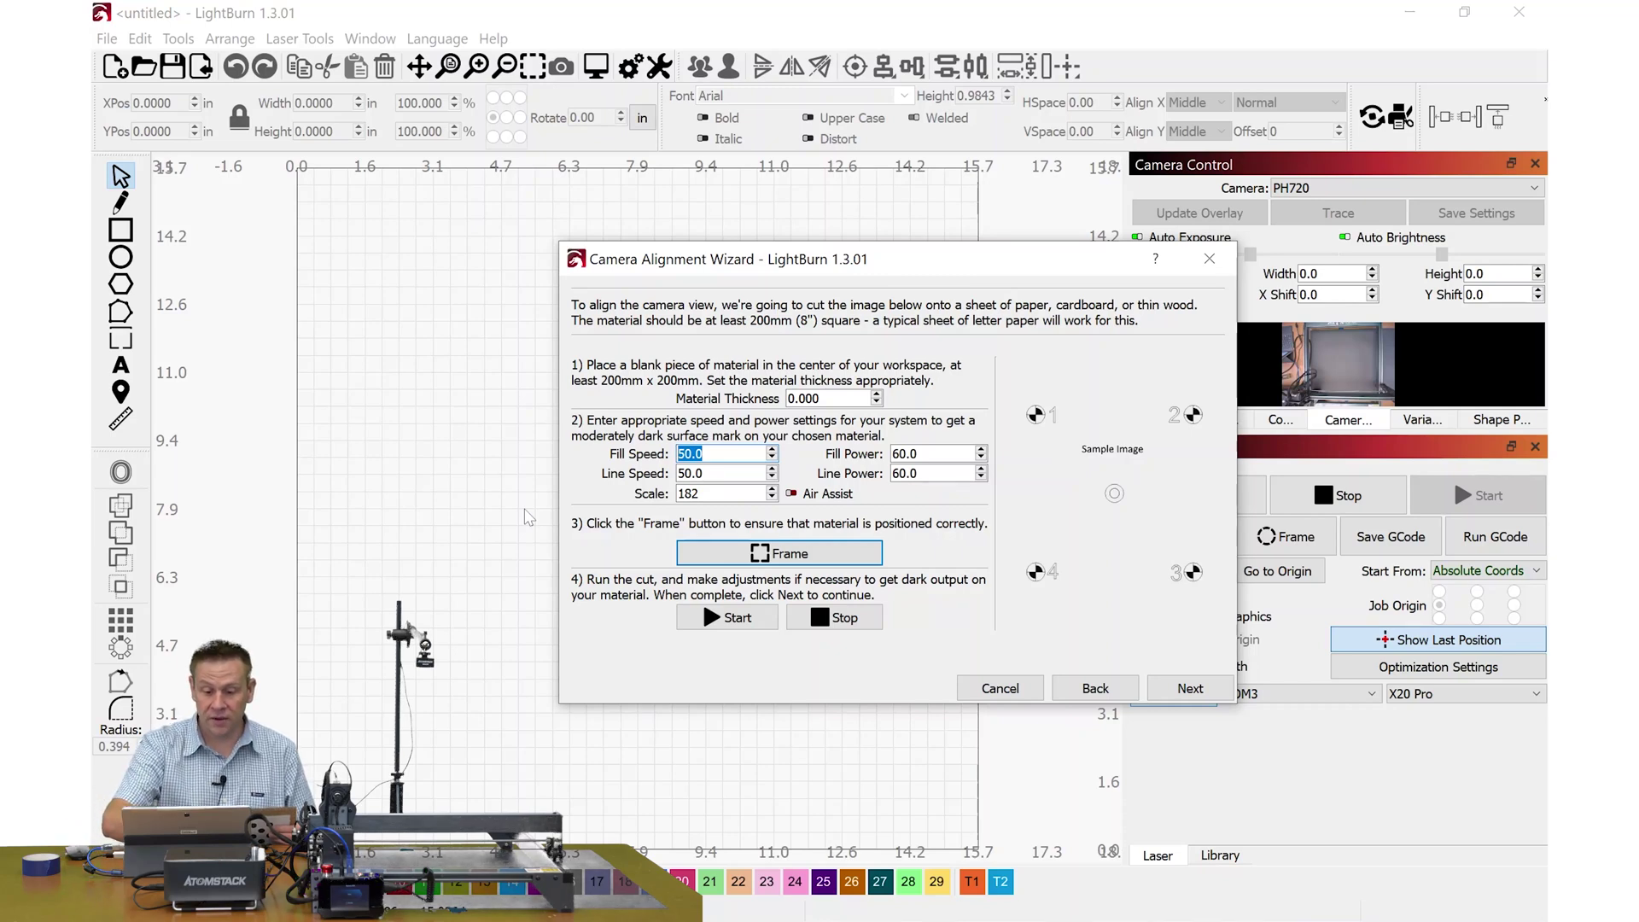
type("175")
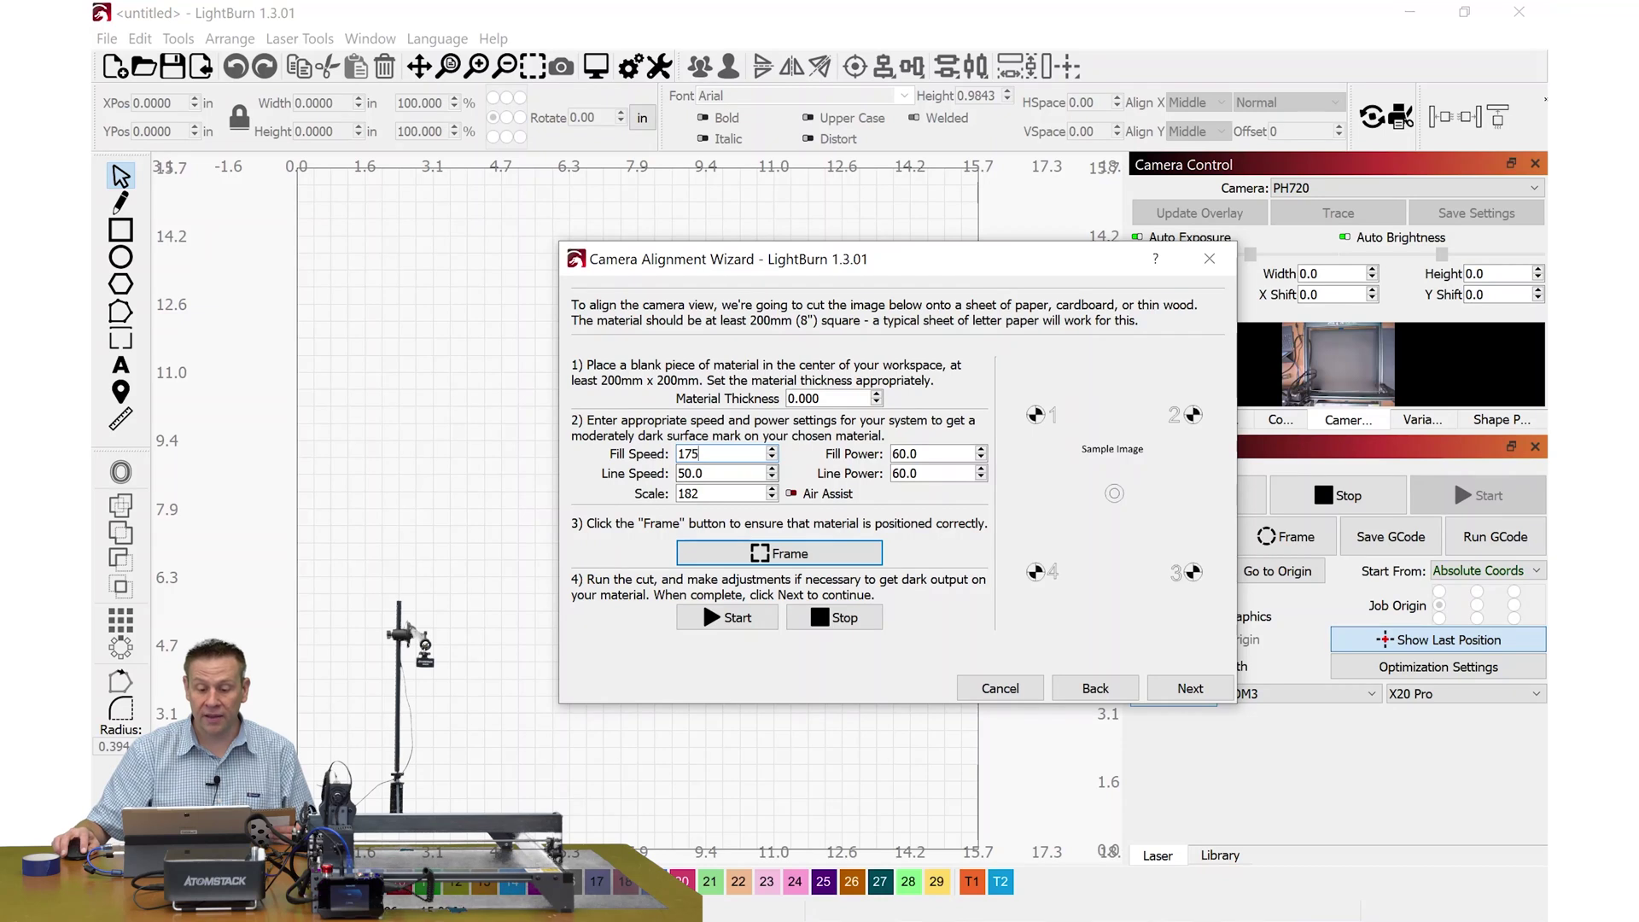
key("Tab")
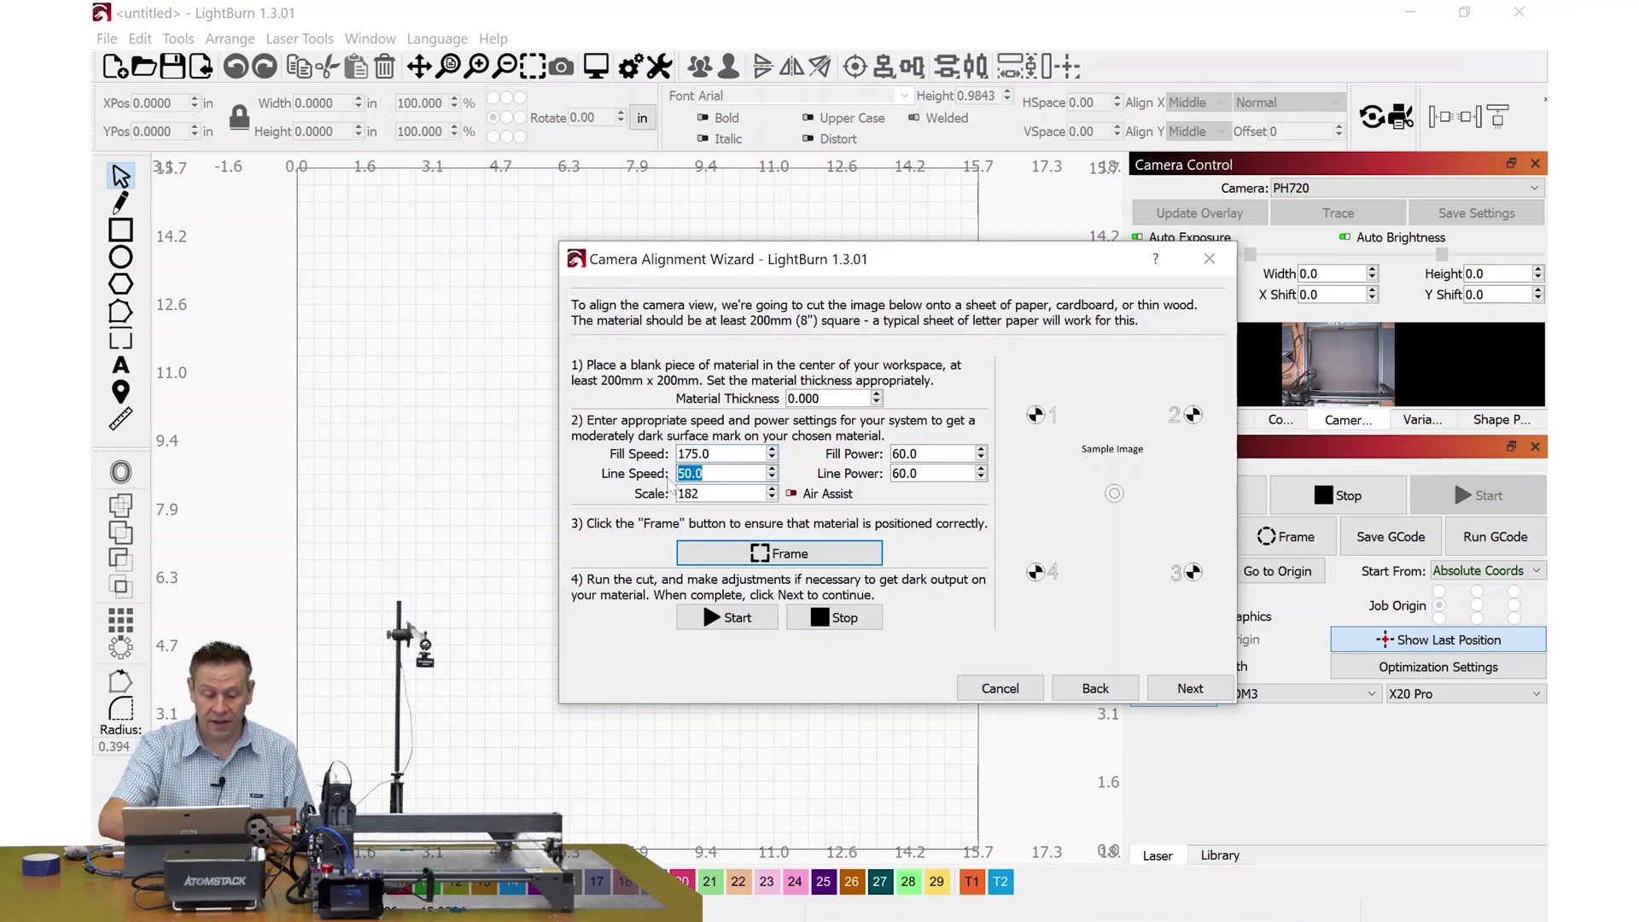
type("17")
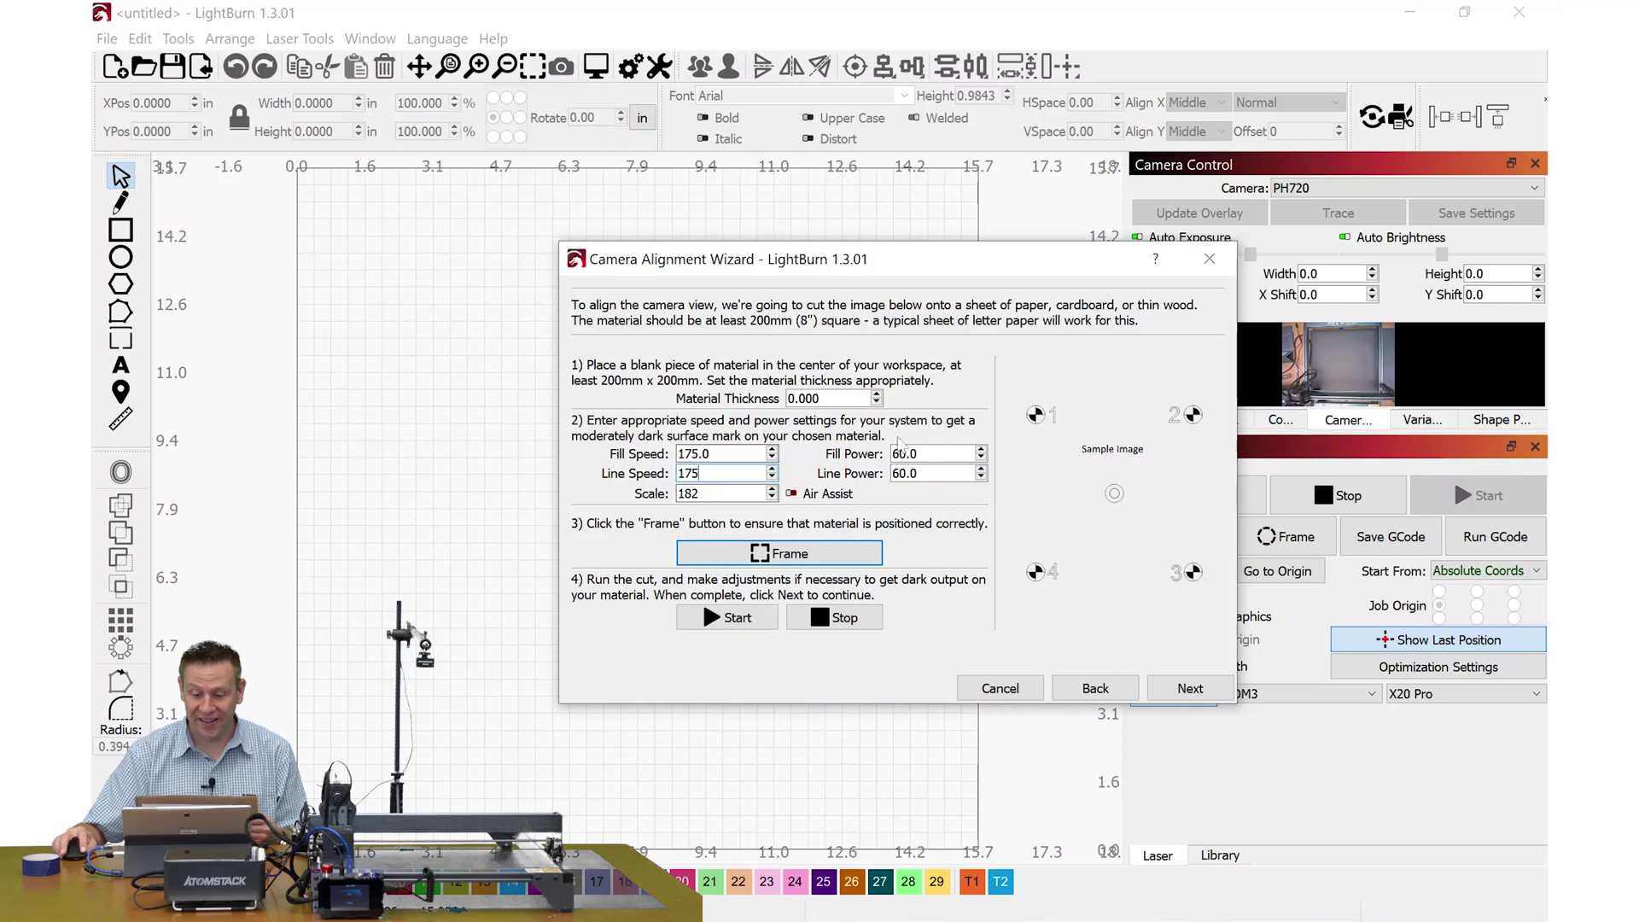
key("Tab")
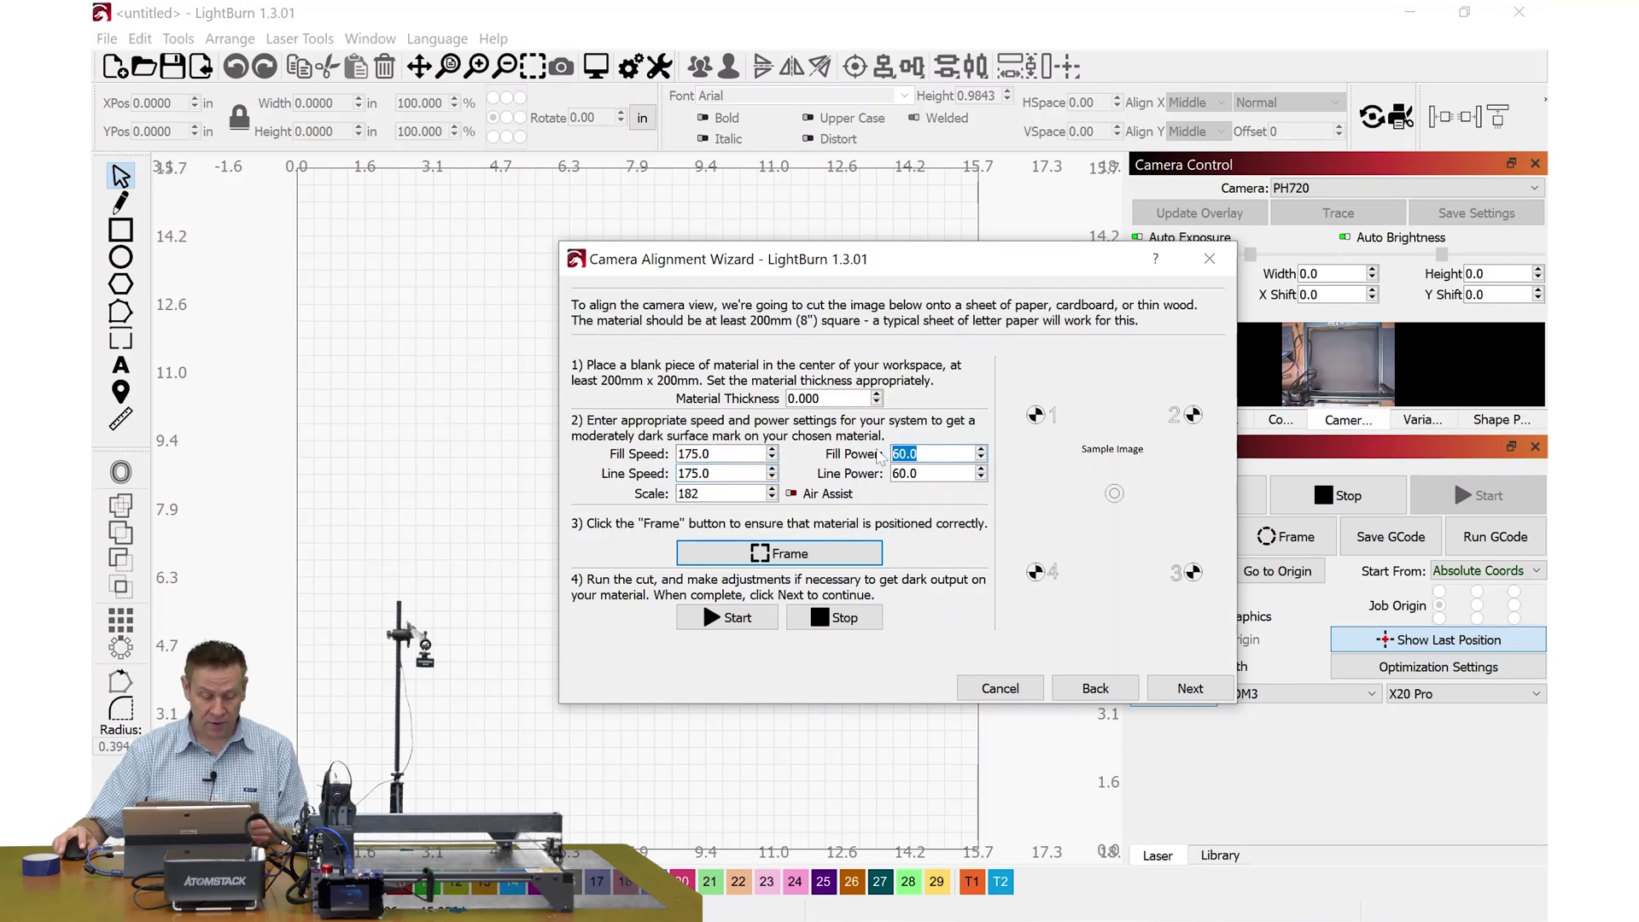
type("20")
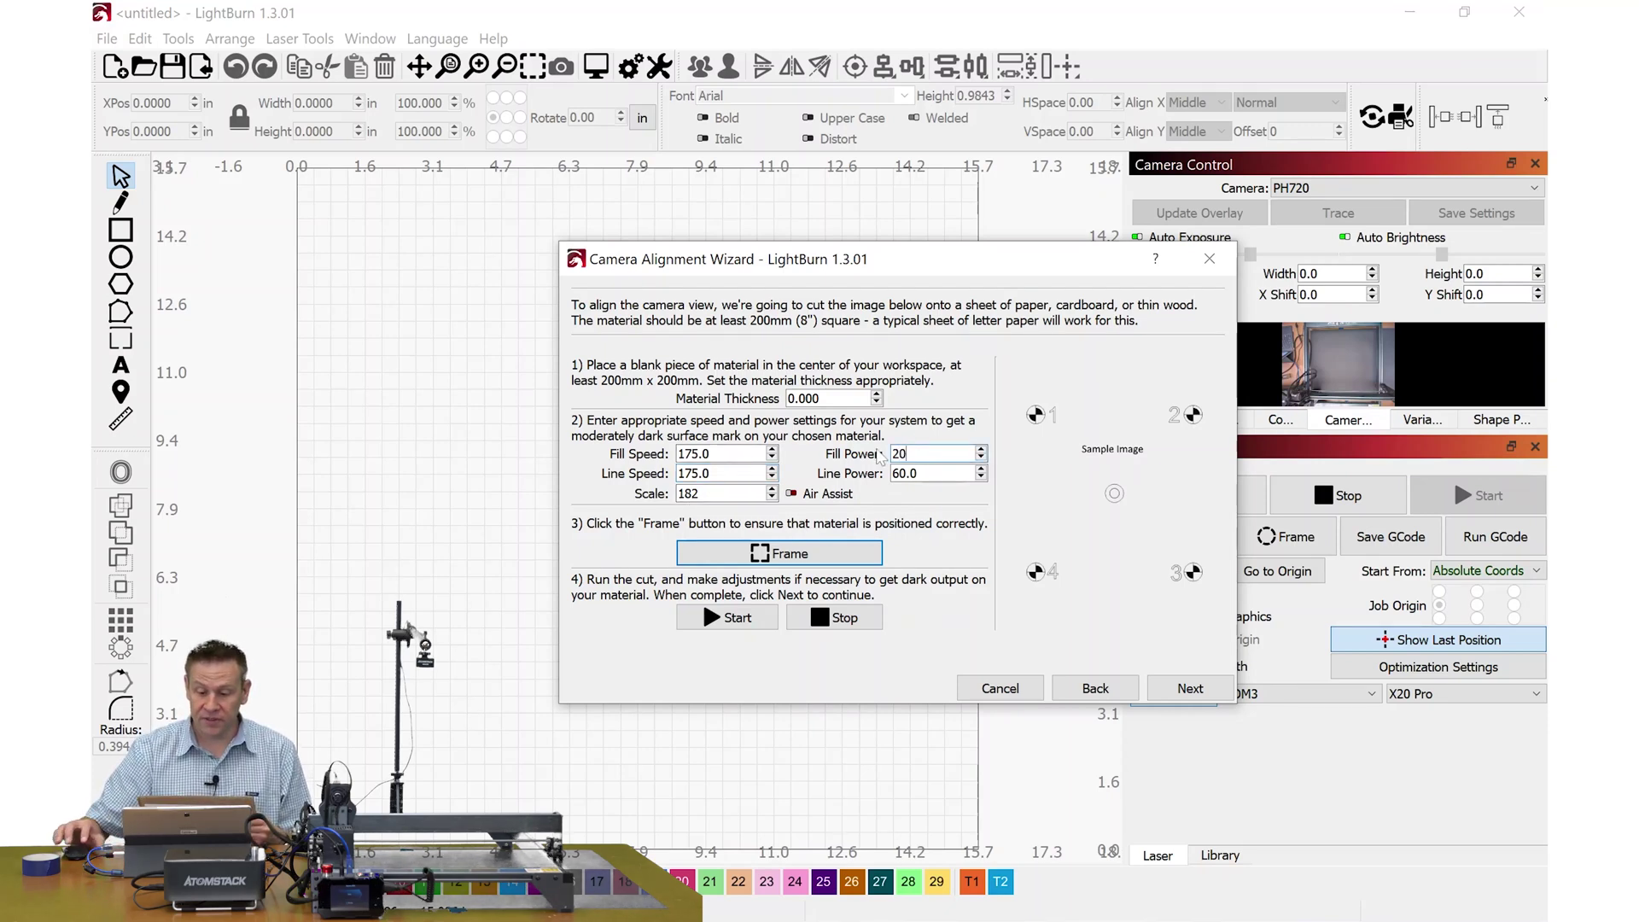
key("Tab")
type("20")
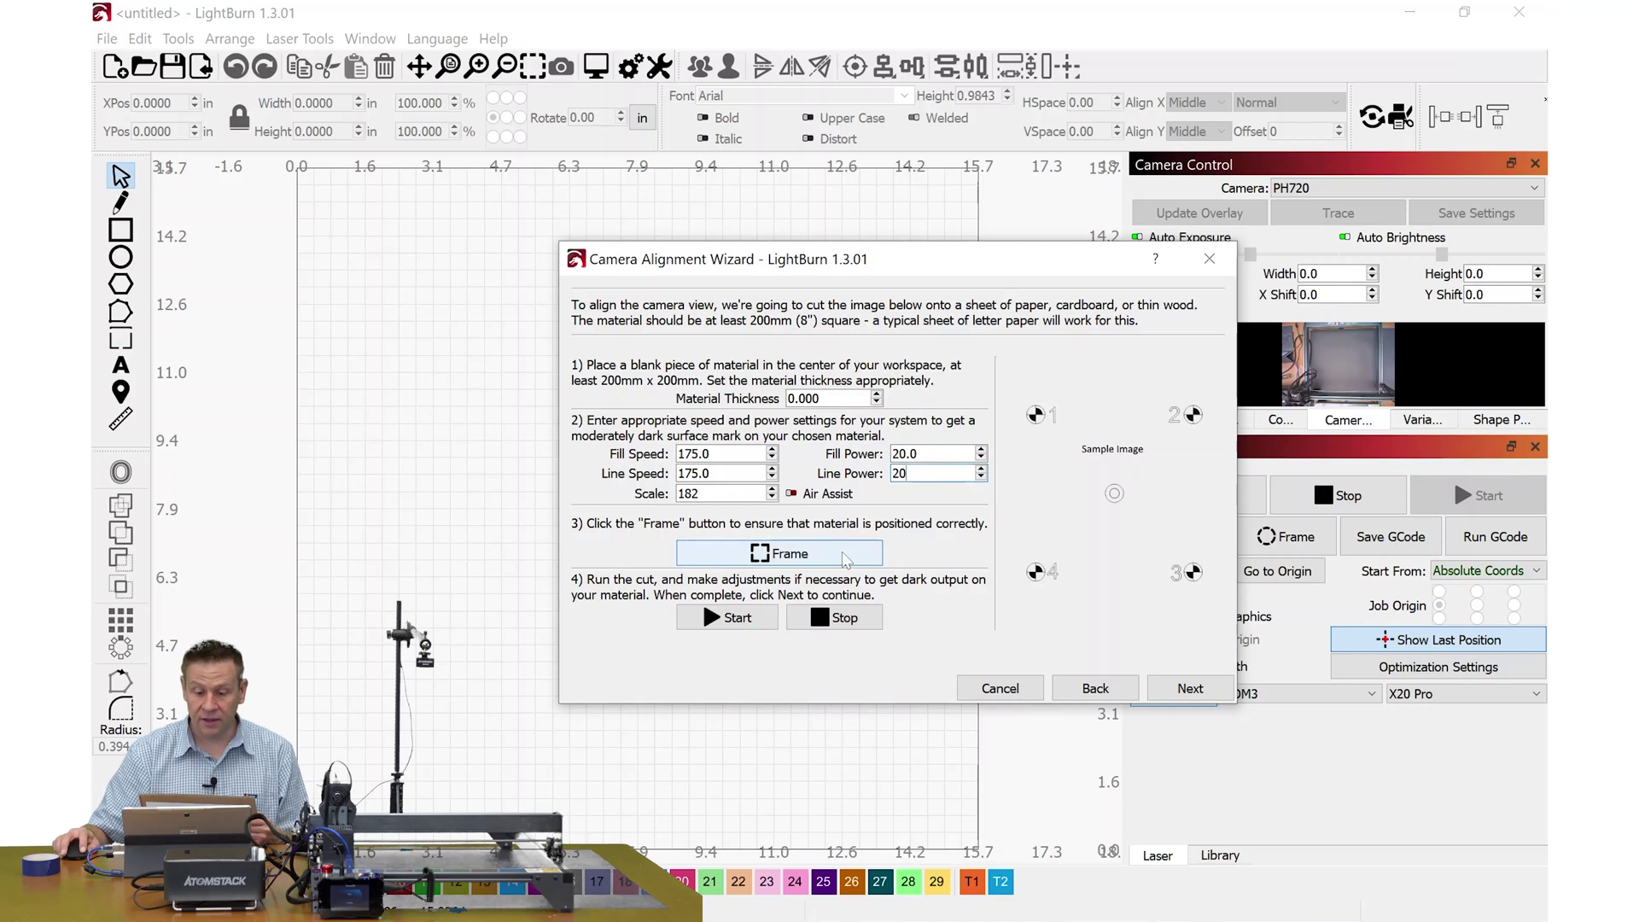
left_click(845, 555)
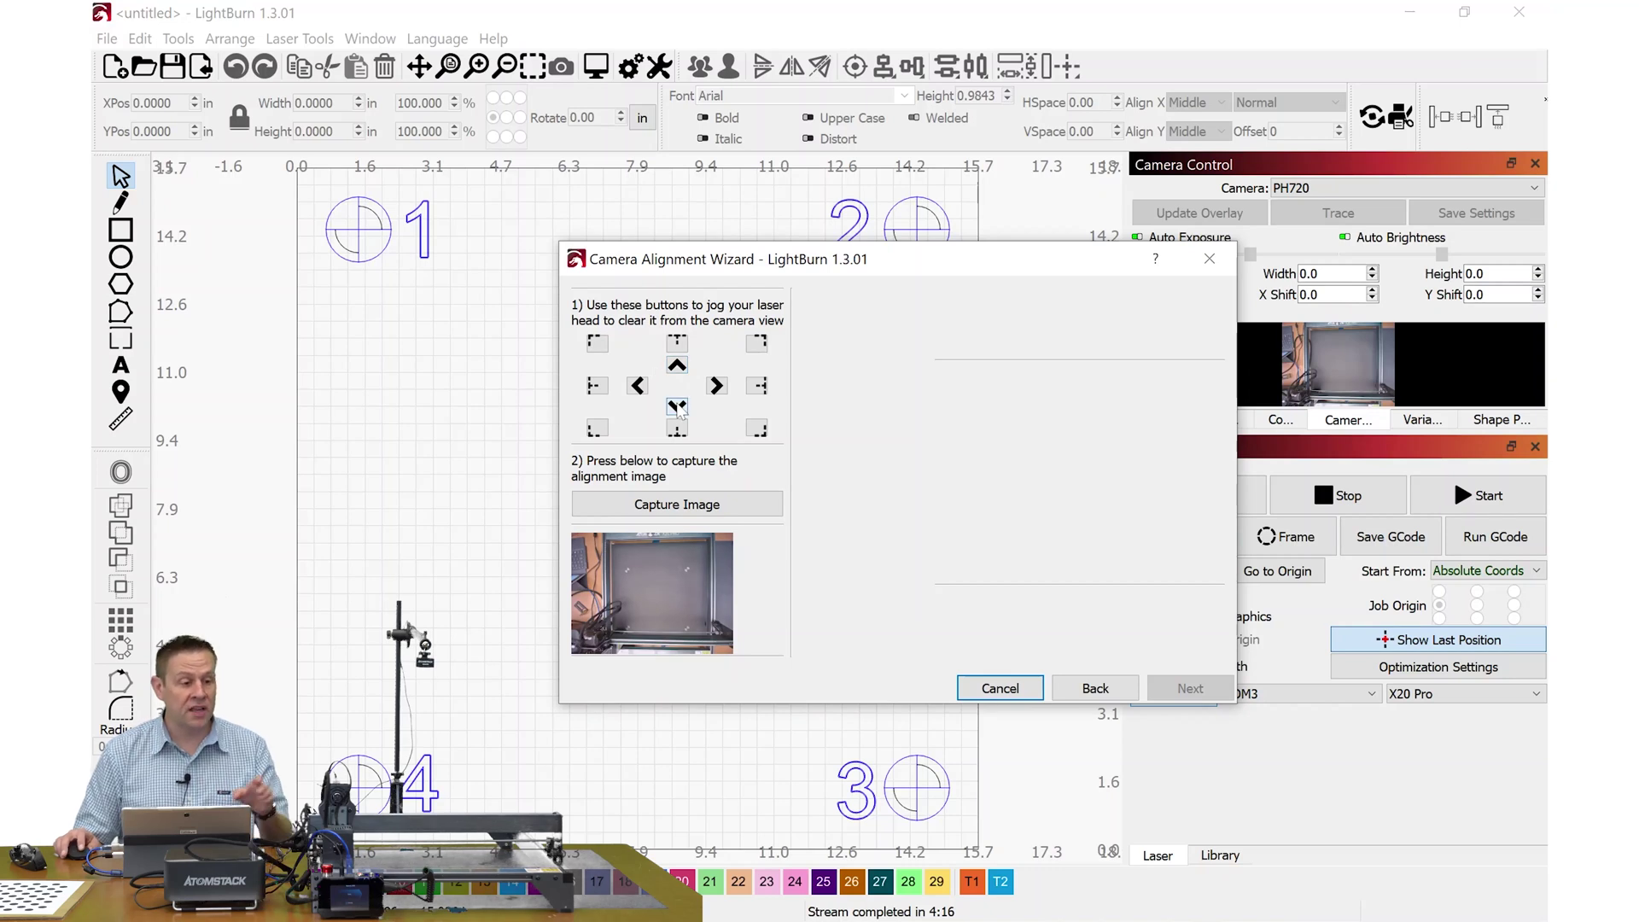
After the alignment targets finish burning, continue to the jog and Capture Image page
left_click(676, 407)
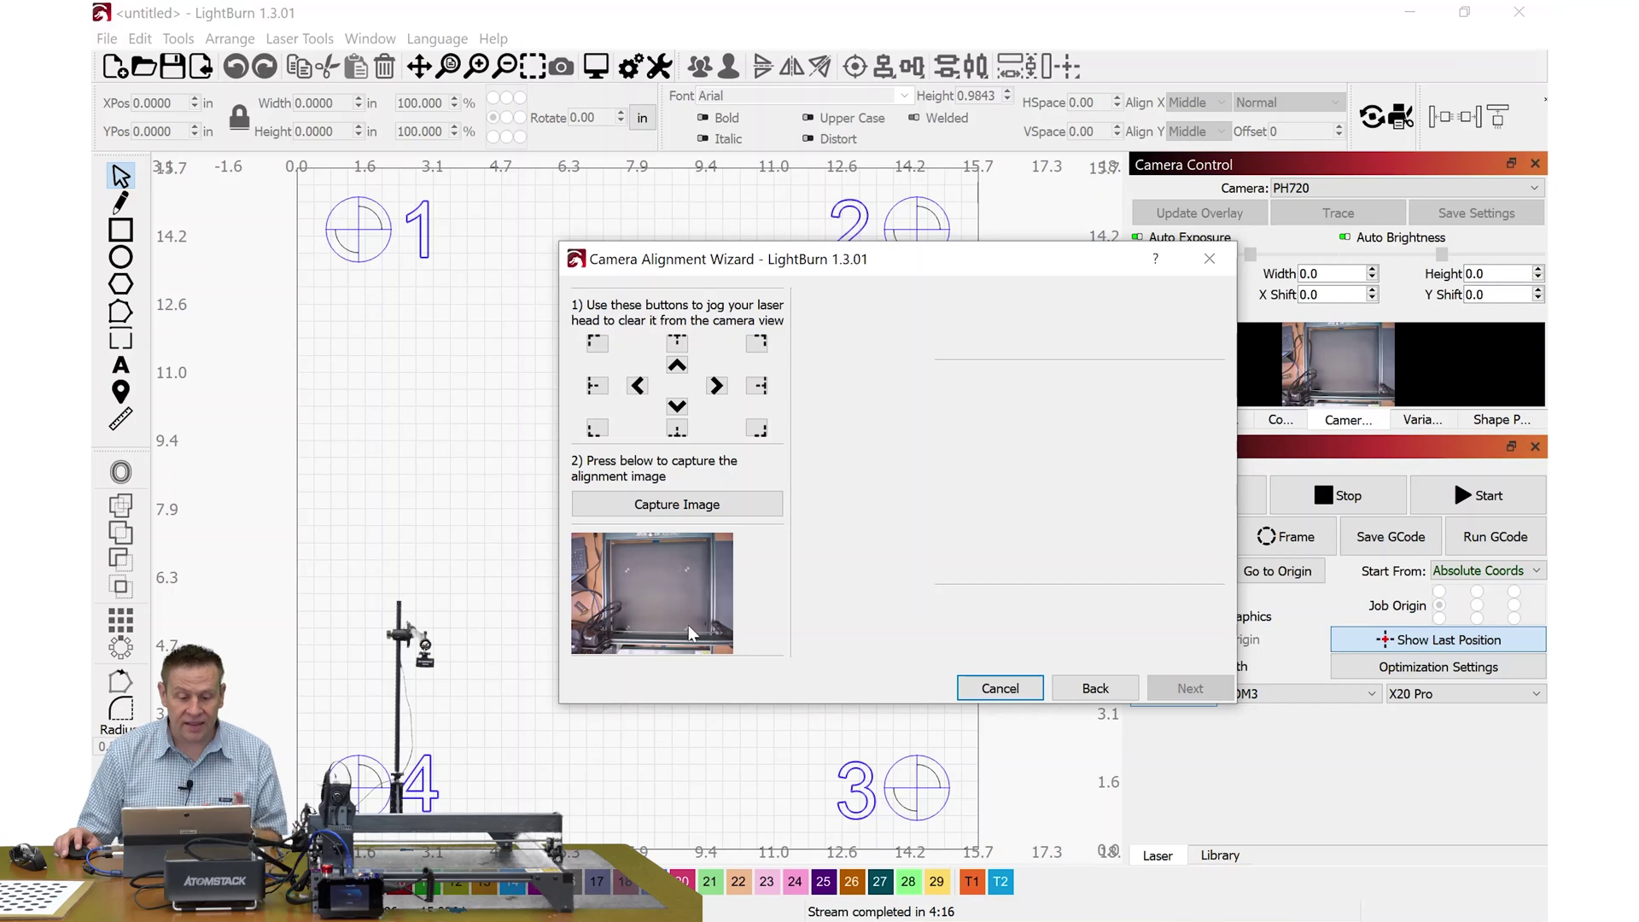
Jog the laser head clear of the four targets, capture the alignment image, and continue
left_click(676, 366)
left_click(676, 365)
left_click(676, 366)
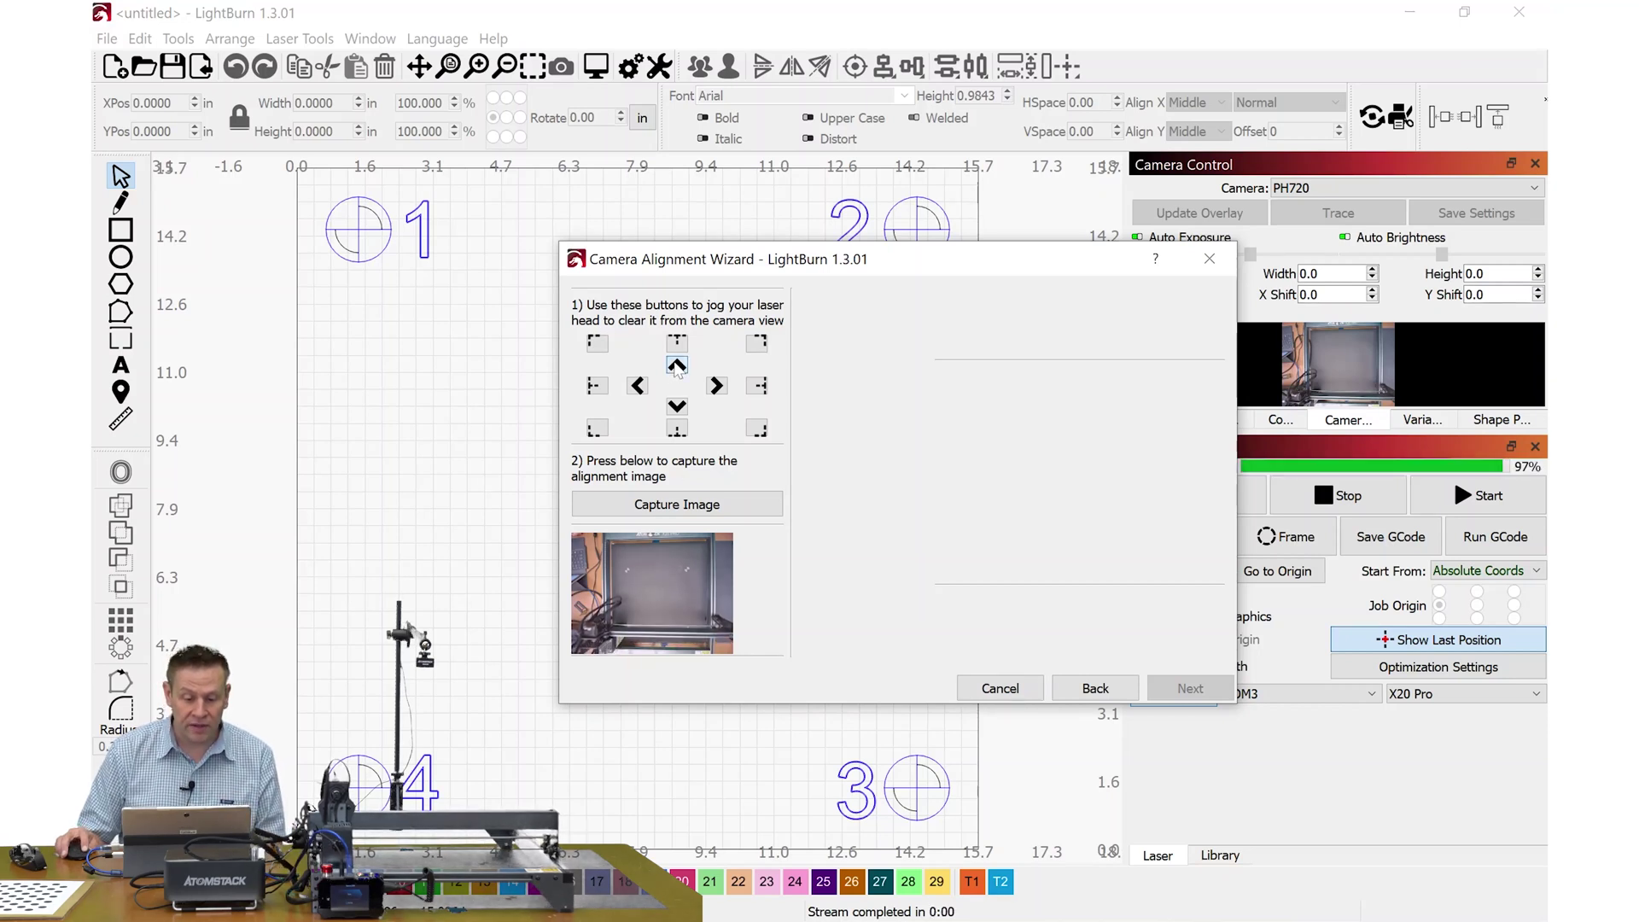
left_click(676, 365)
left_click(676, 366)
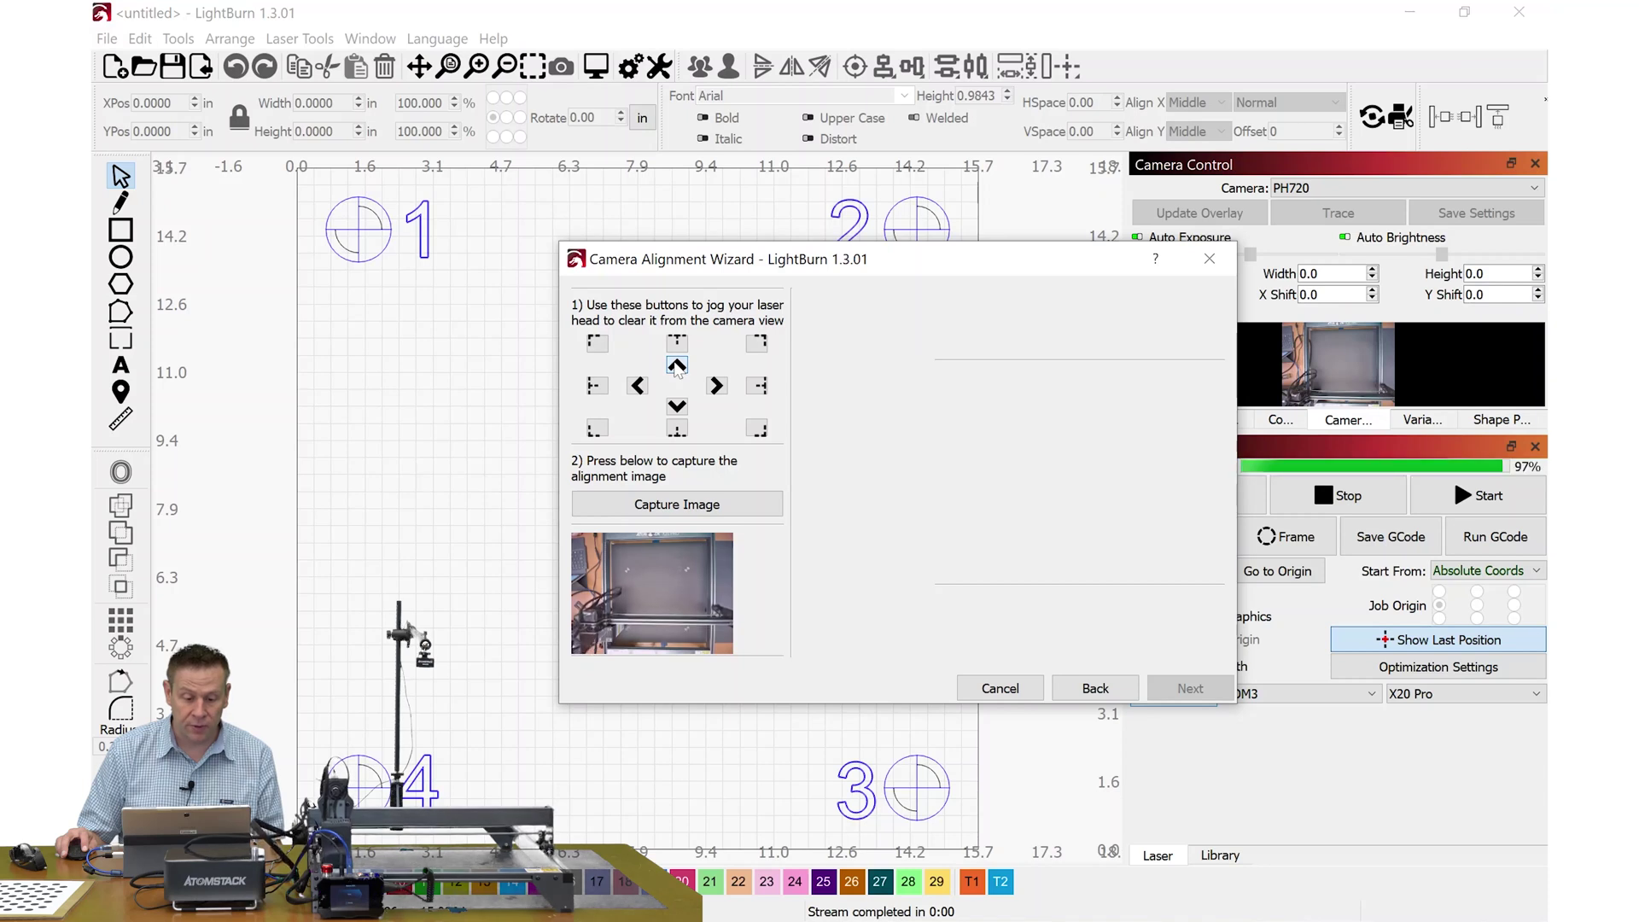
left_click(676, 365)
left_click(676, 366)
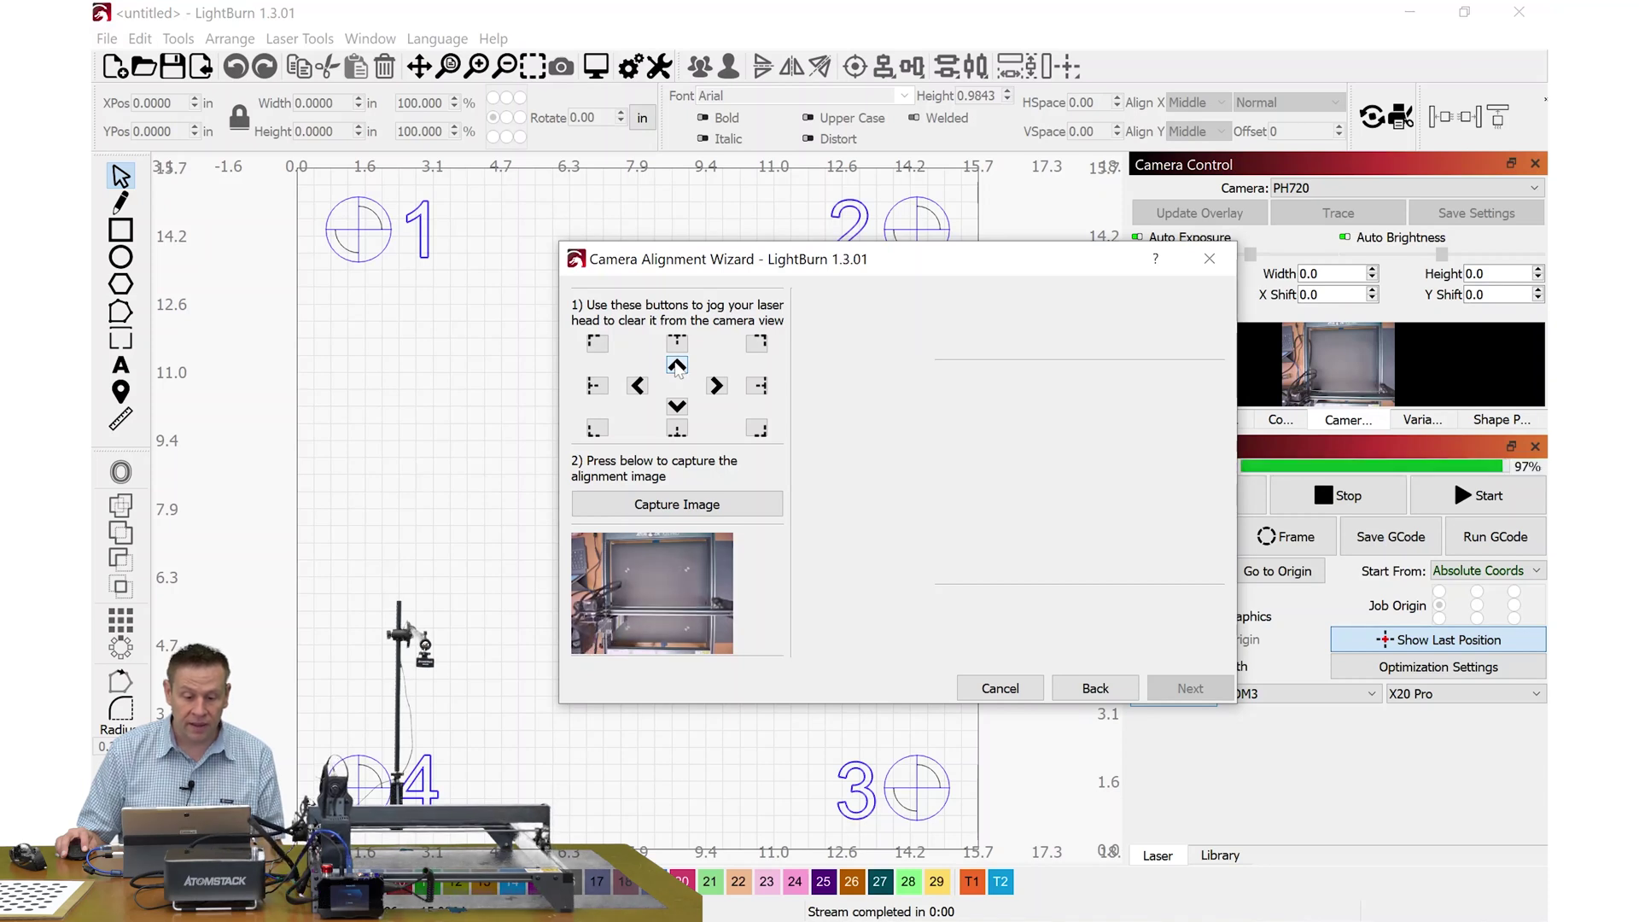
left_click(676, 365)
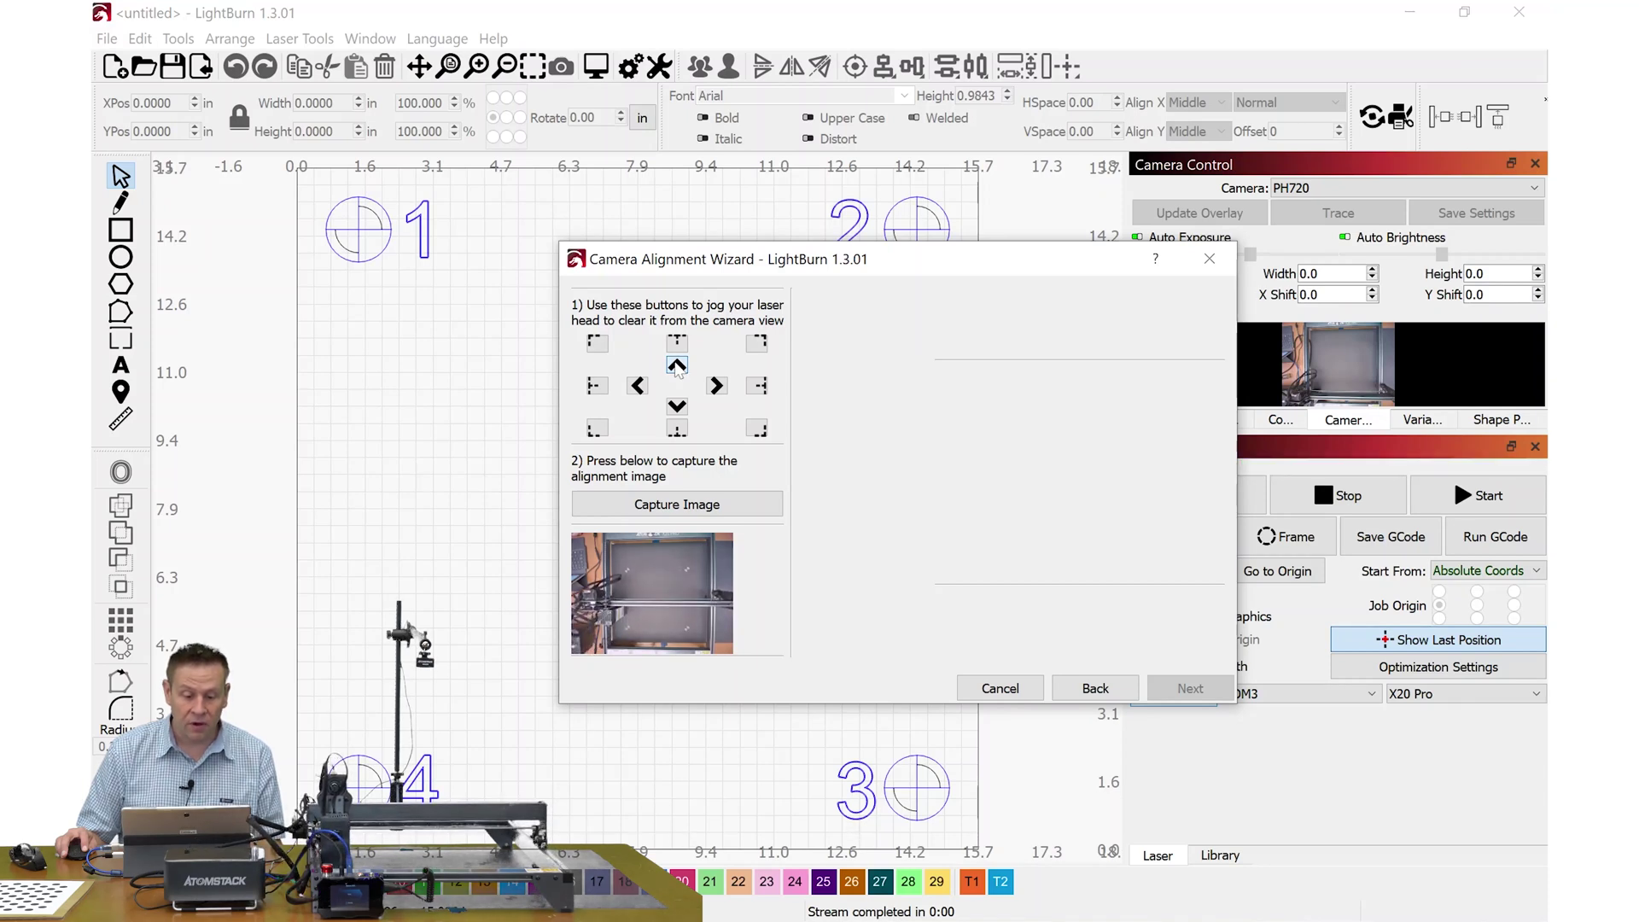
left_click(676, 366)
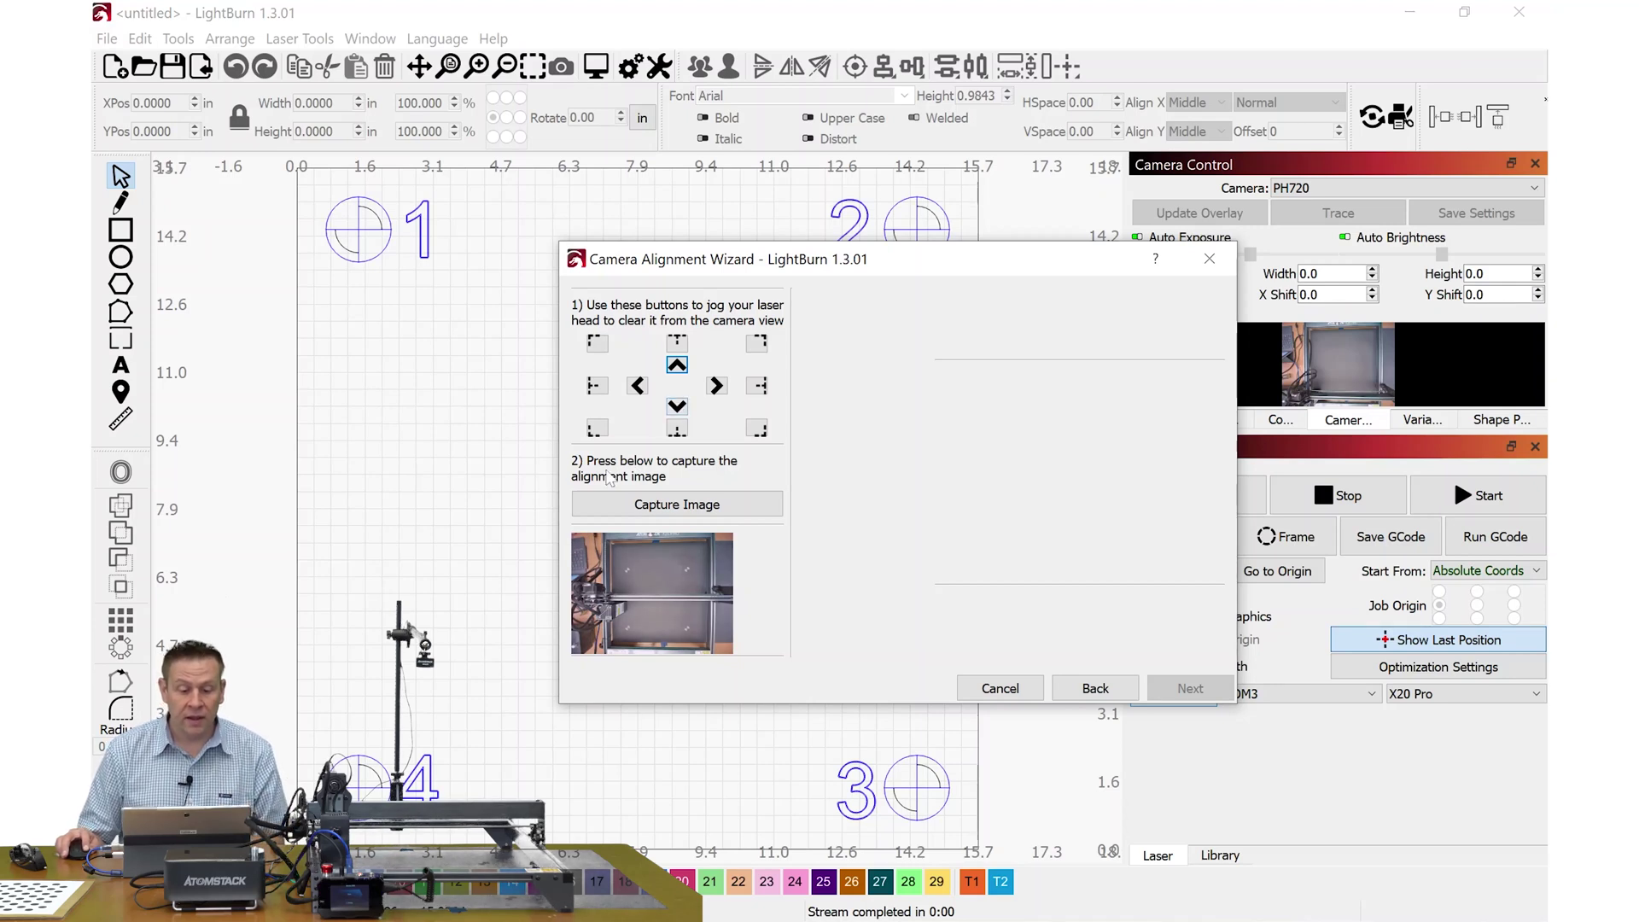
left_click(676, 505)
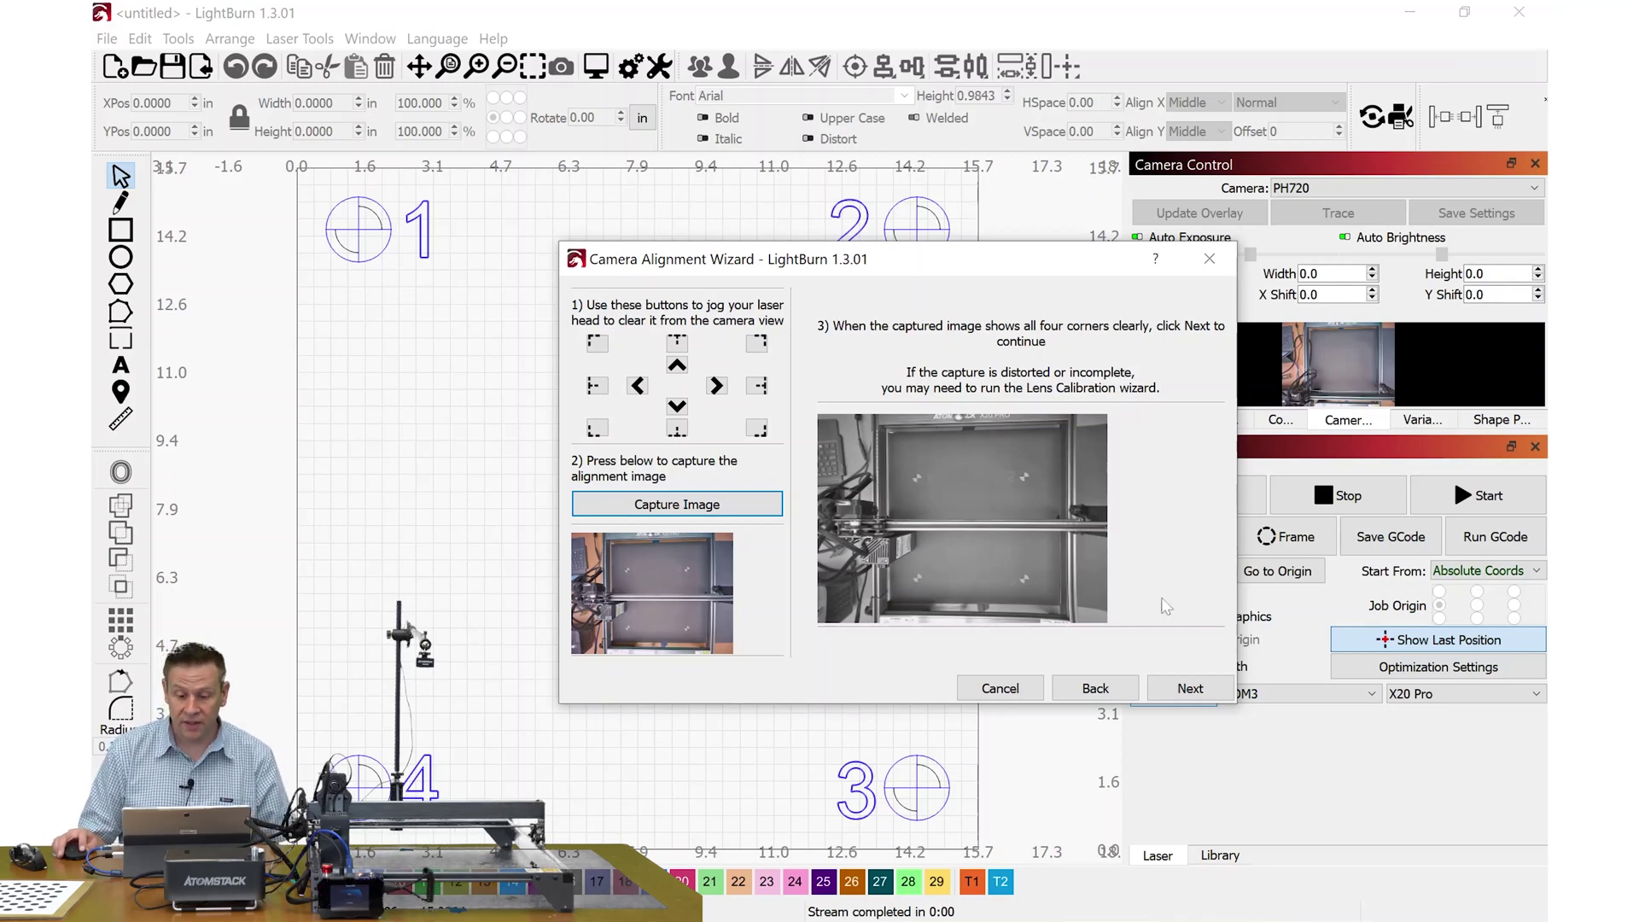
left_click(1173, 685)
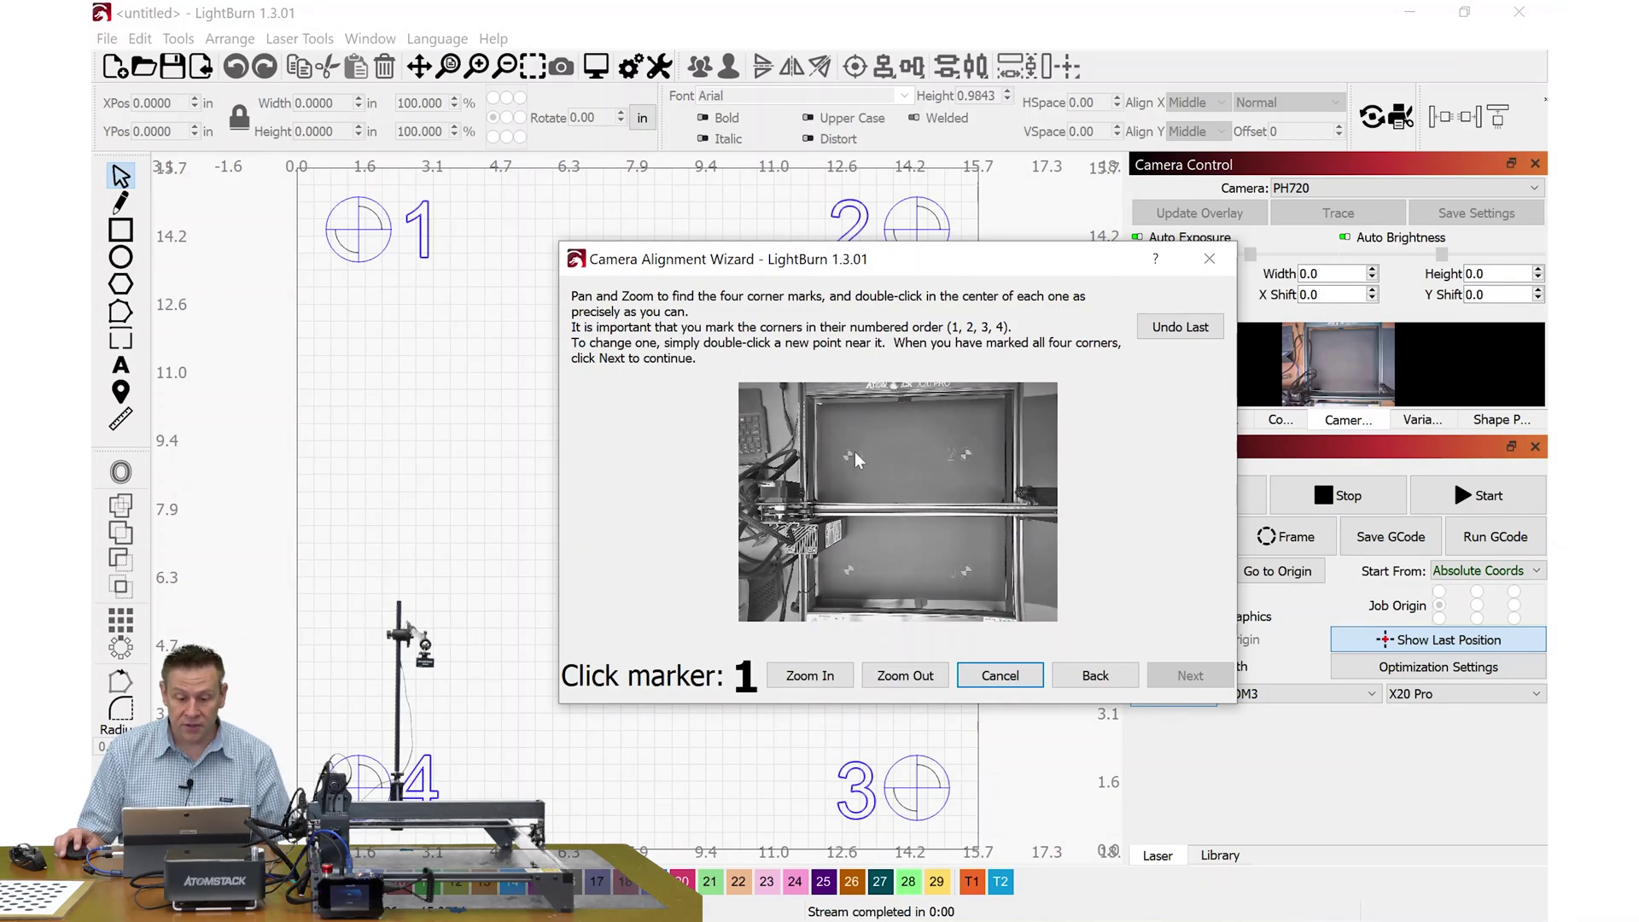
Zoom into the captured image and mark the centres of alignment targets 1 and 2
scroll(853, 452, "up", 5)
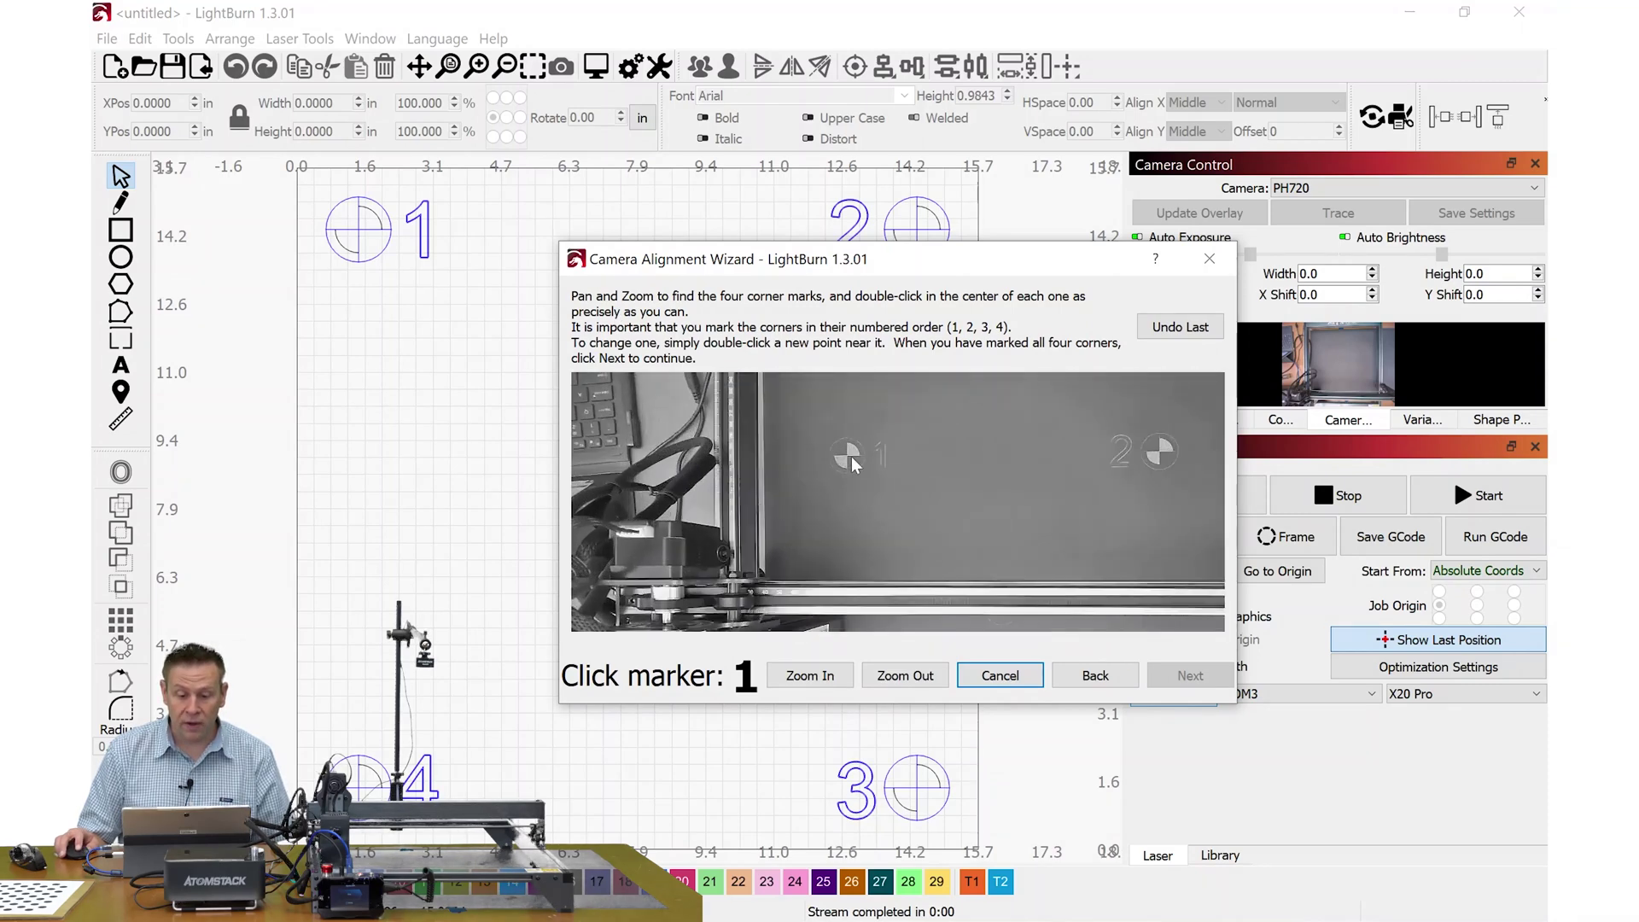
scroll(850, 454, "up", 4)
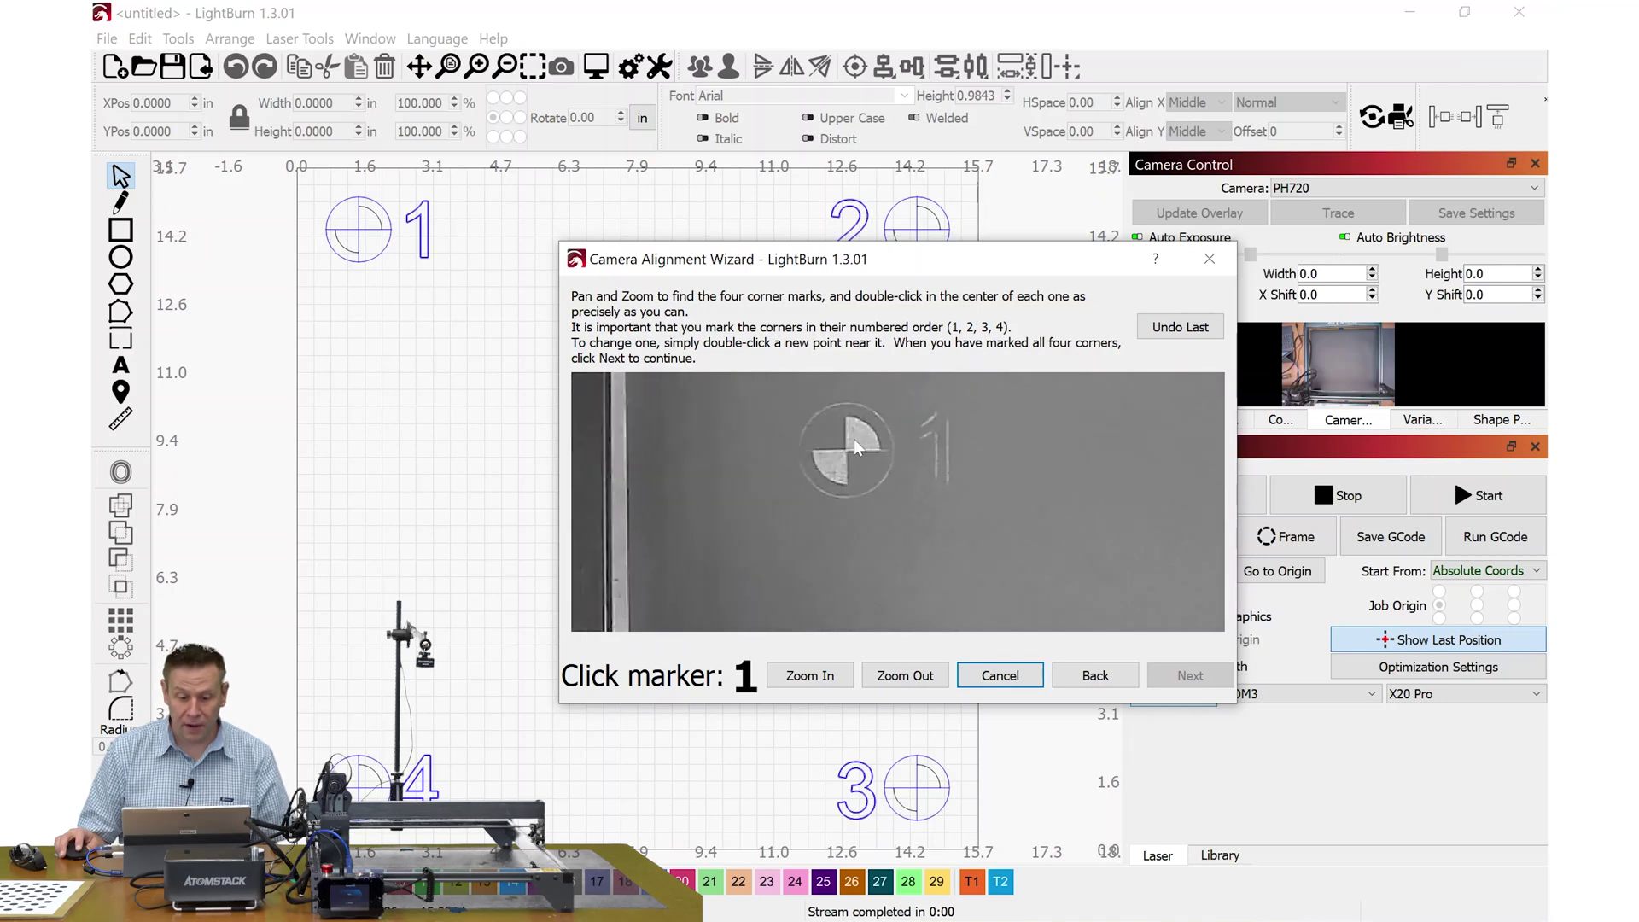
scroll(853, 431, "up", 5)
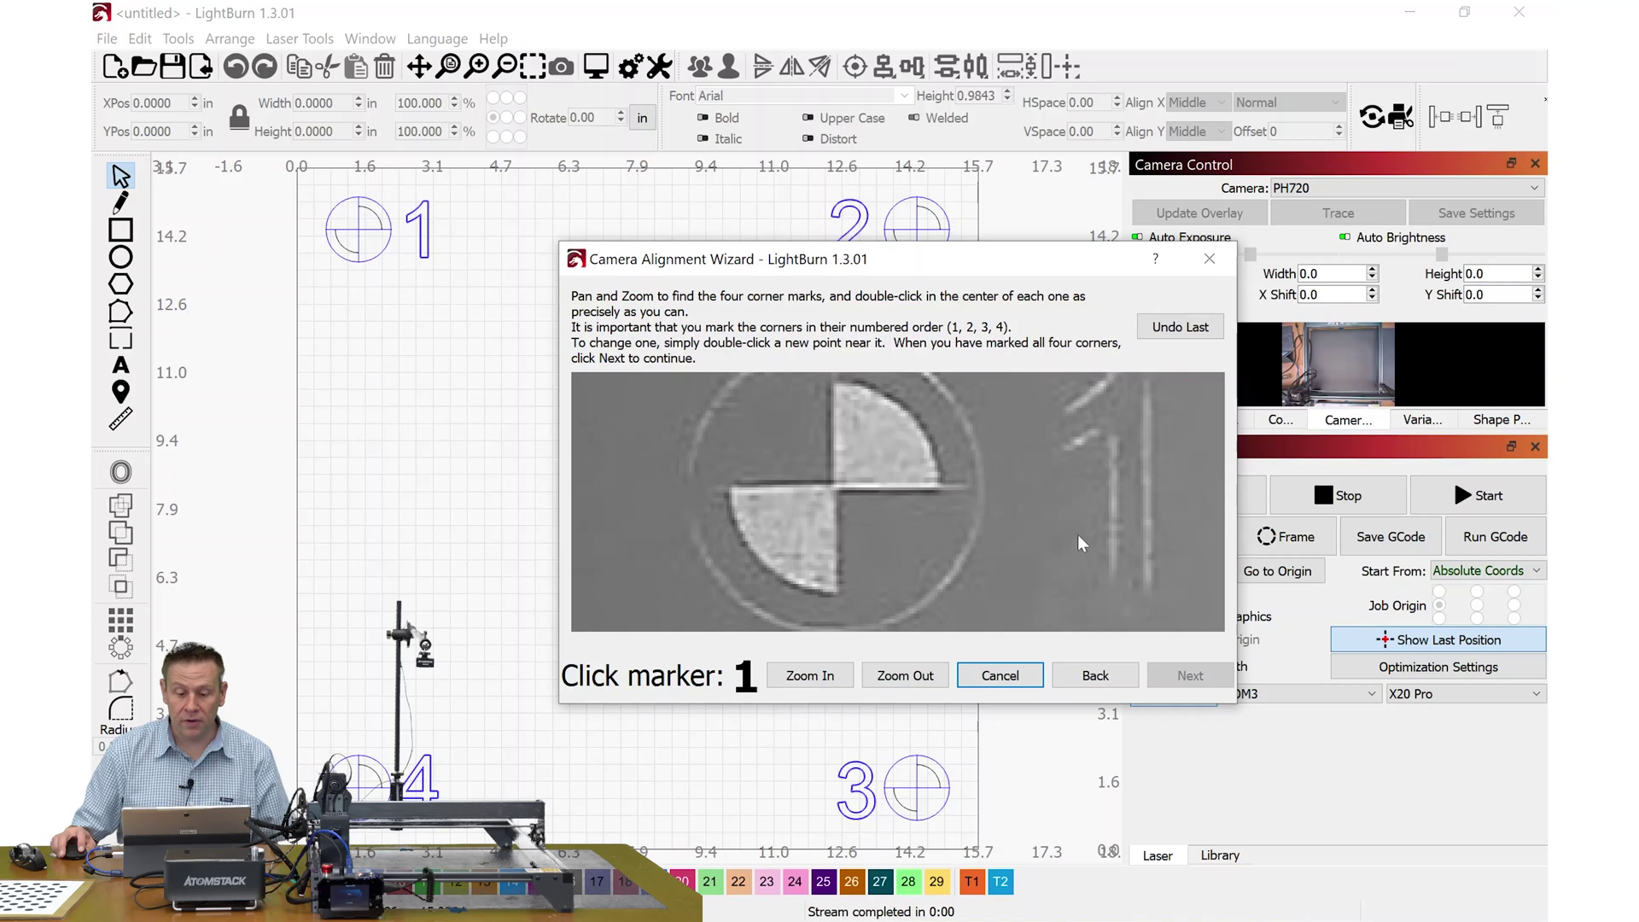
double_click(833, 484)
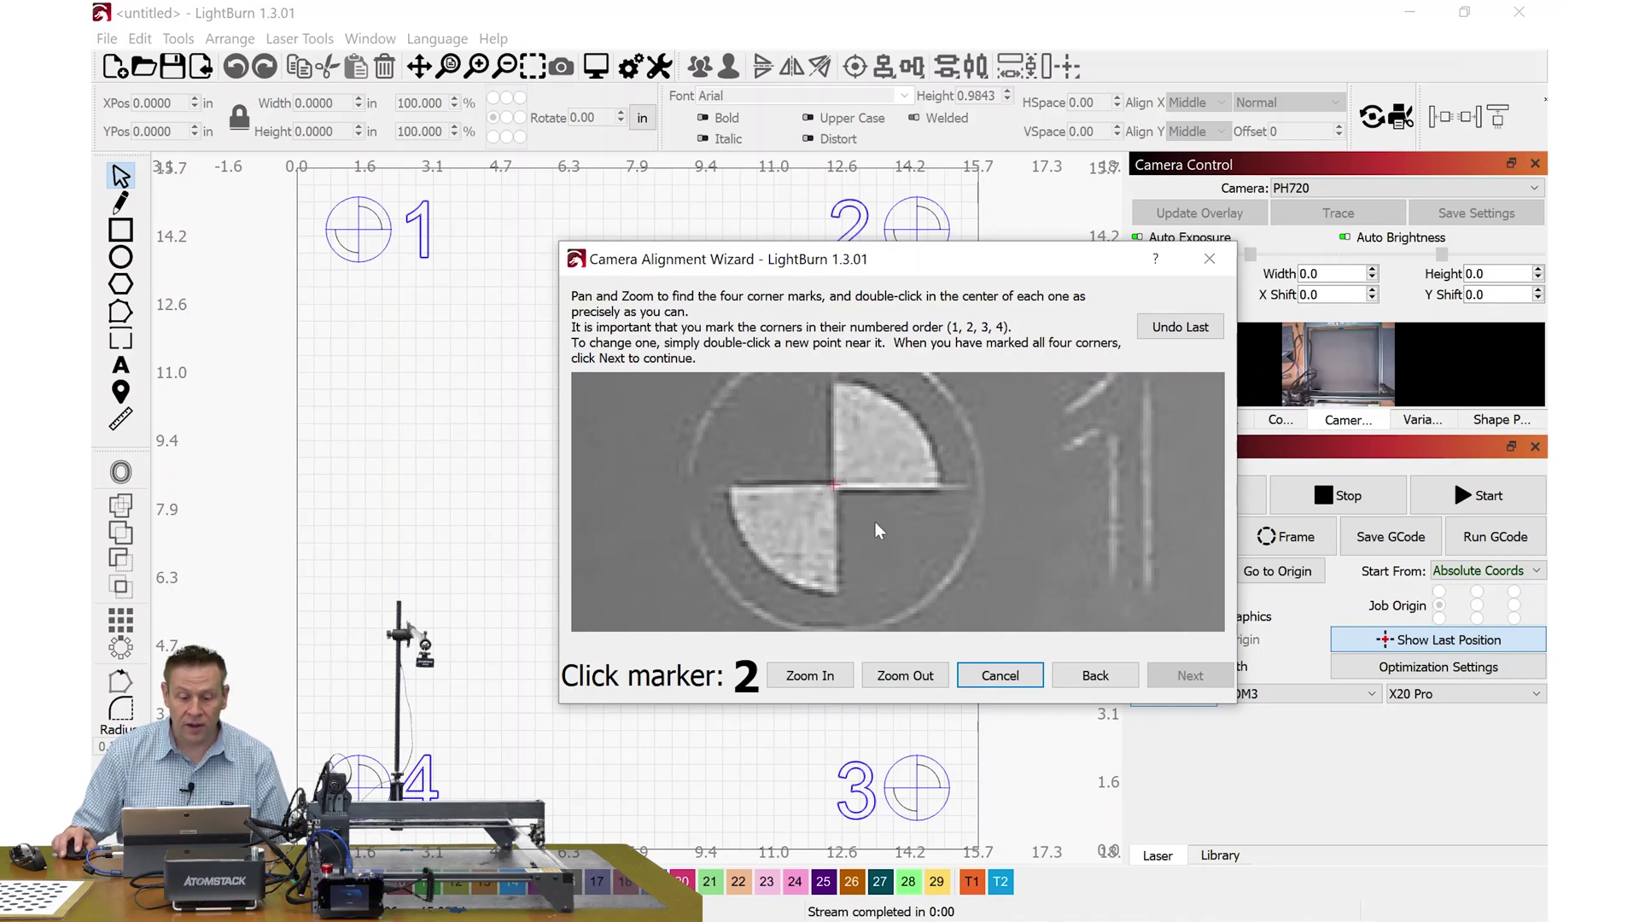
scroll(874, 521, "down", 5)
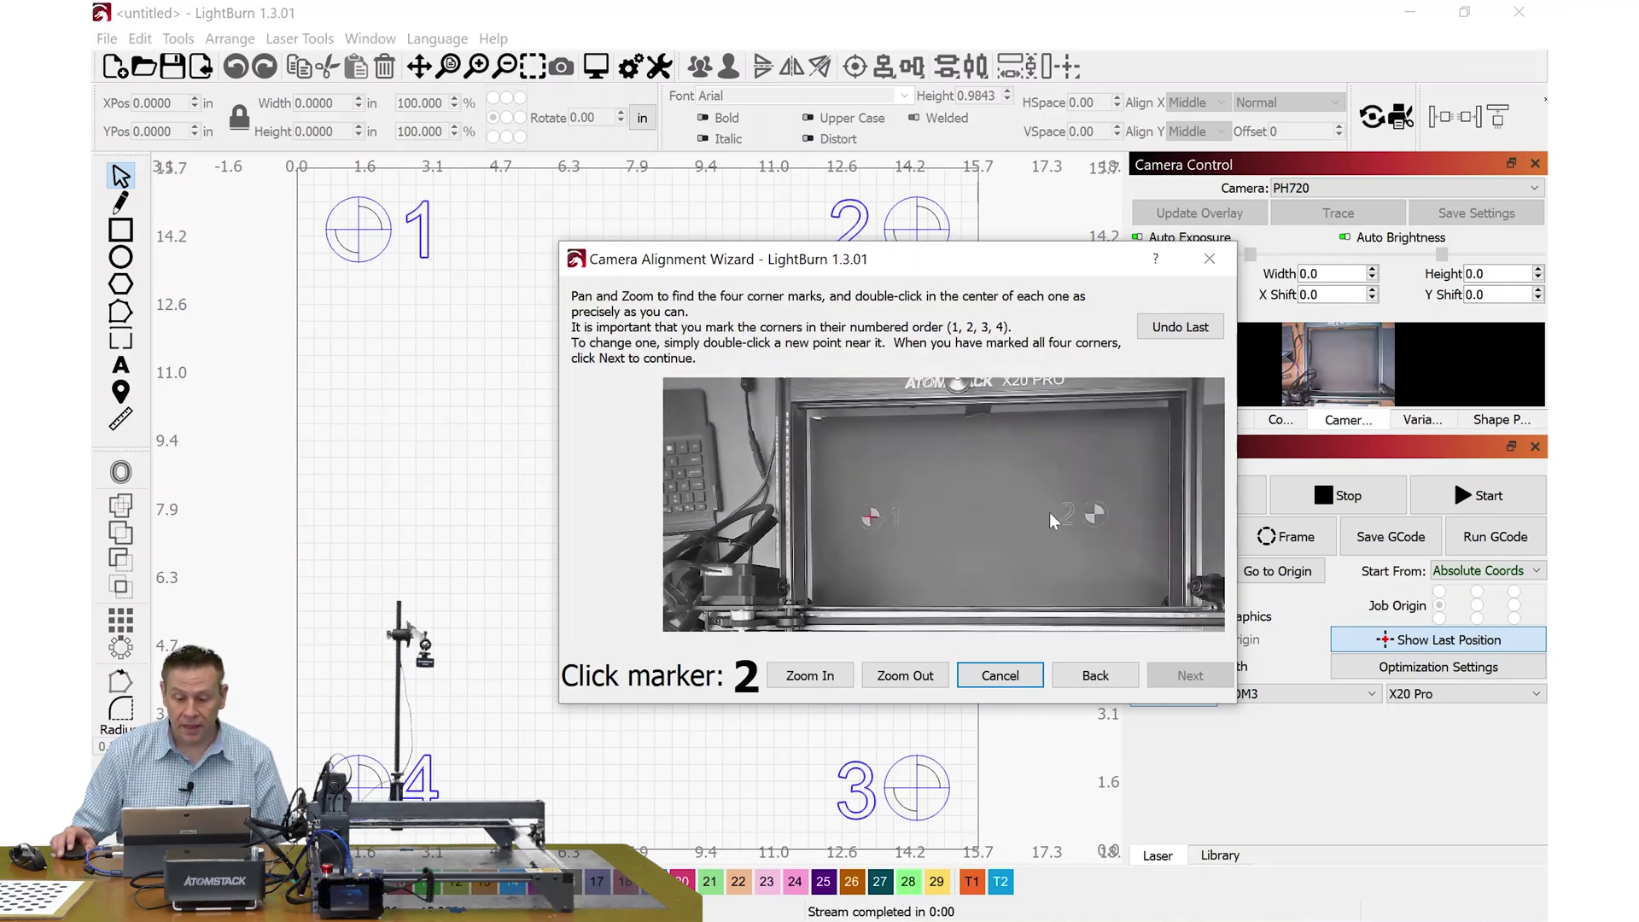
scroll(1112, 515, "up", 5)
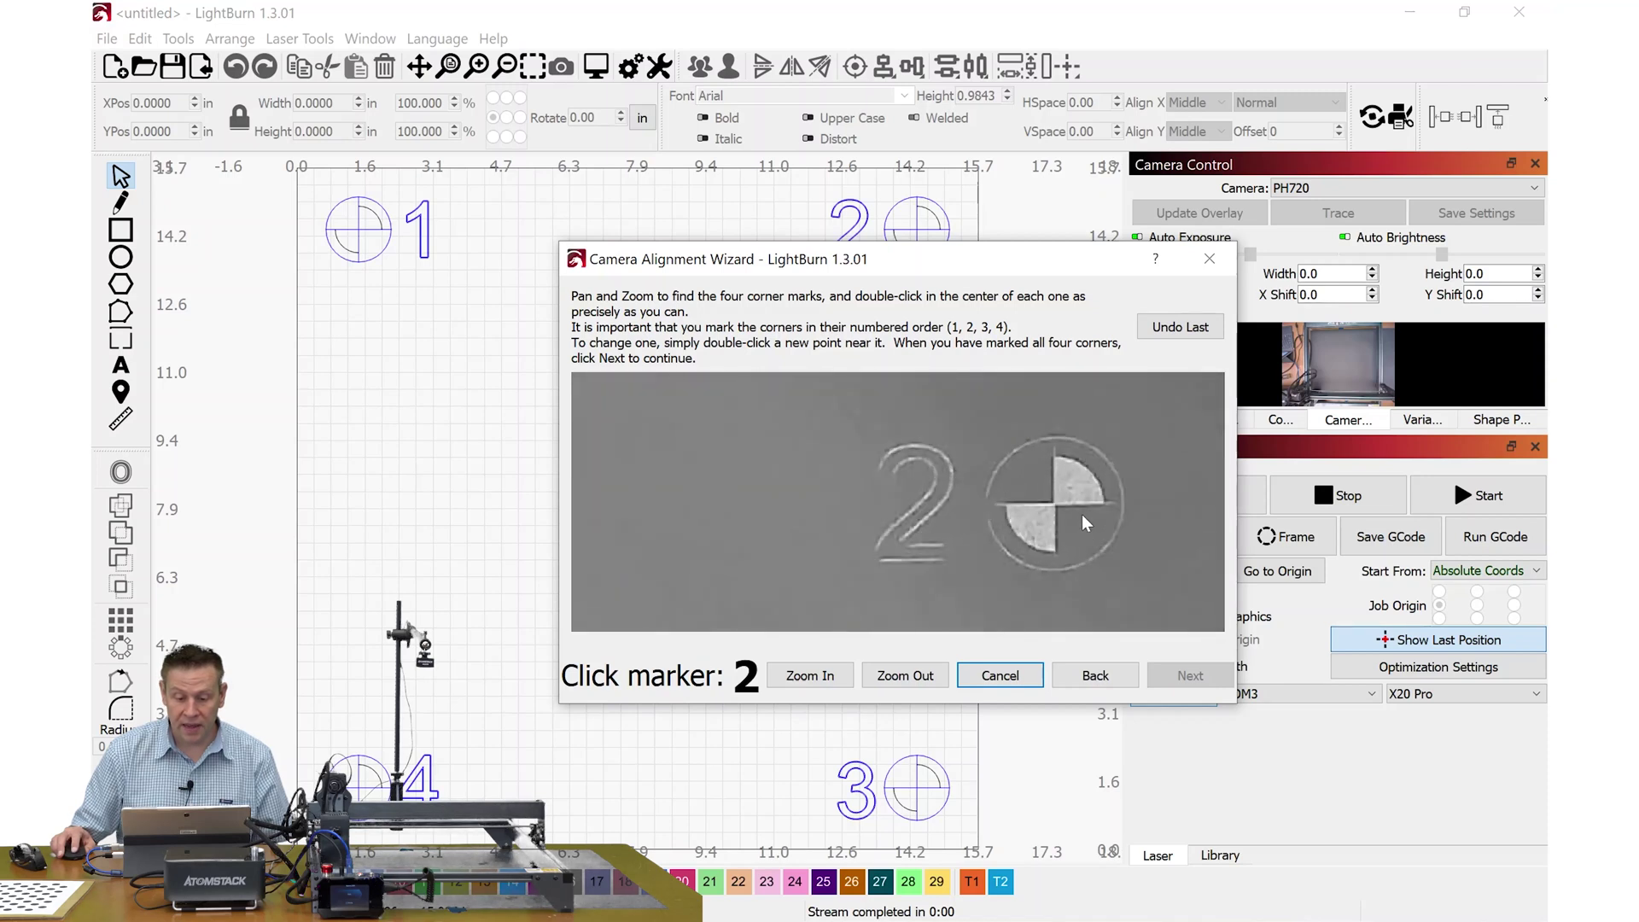
scroll(1070, 513, "up", 2)
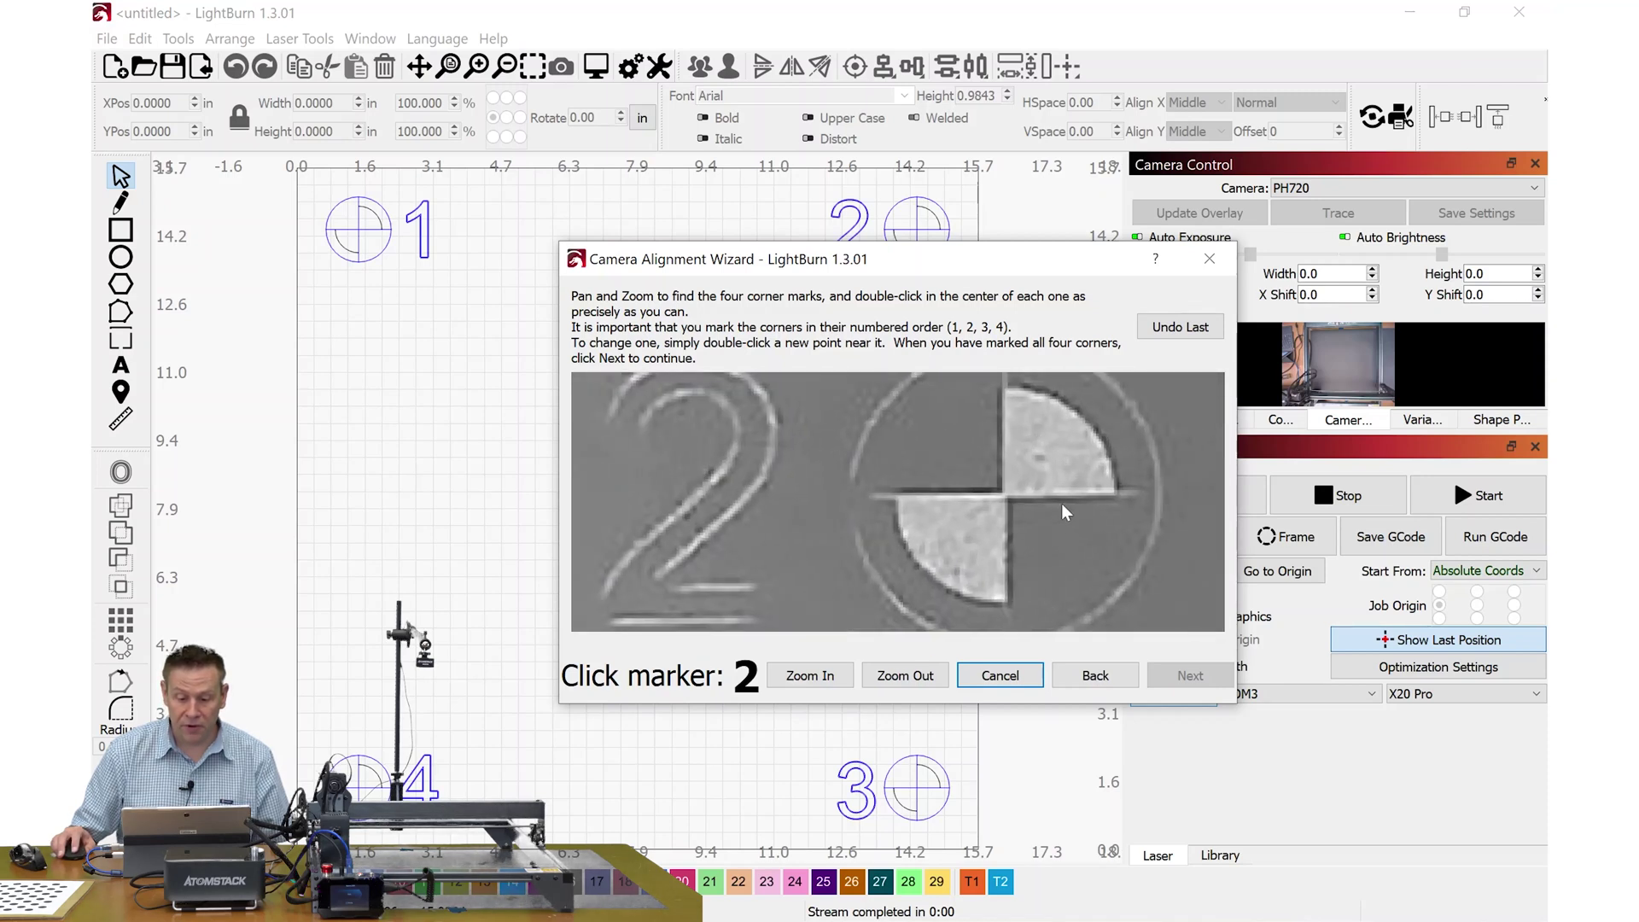
double_click(1006, 495)
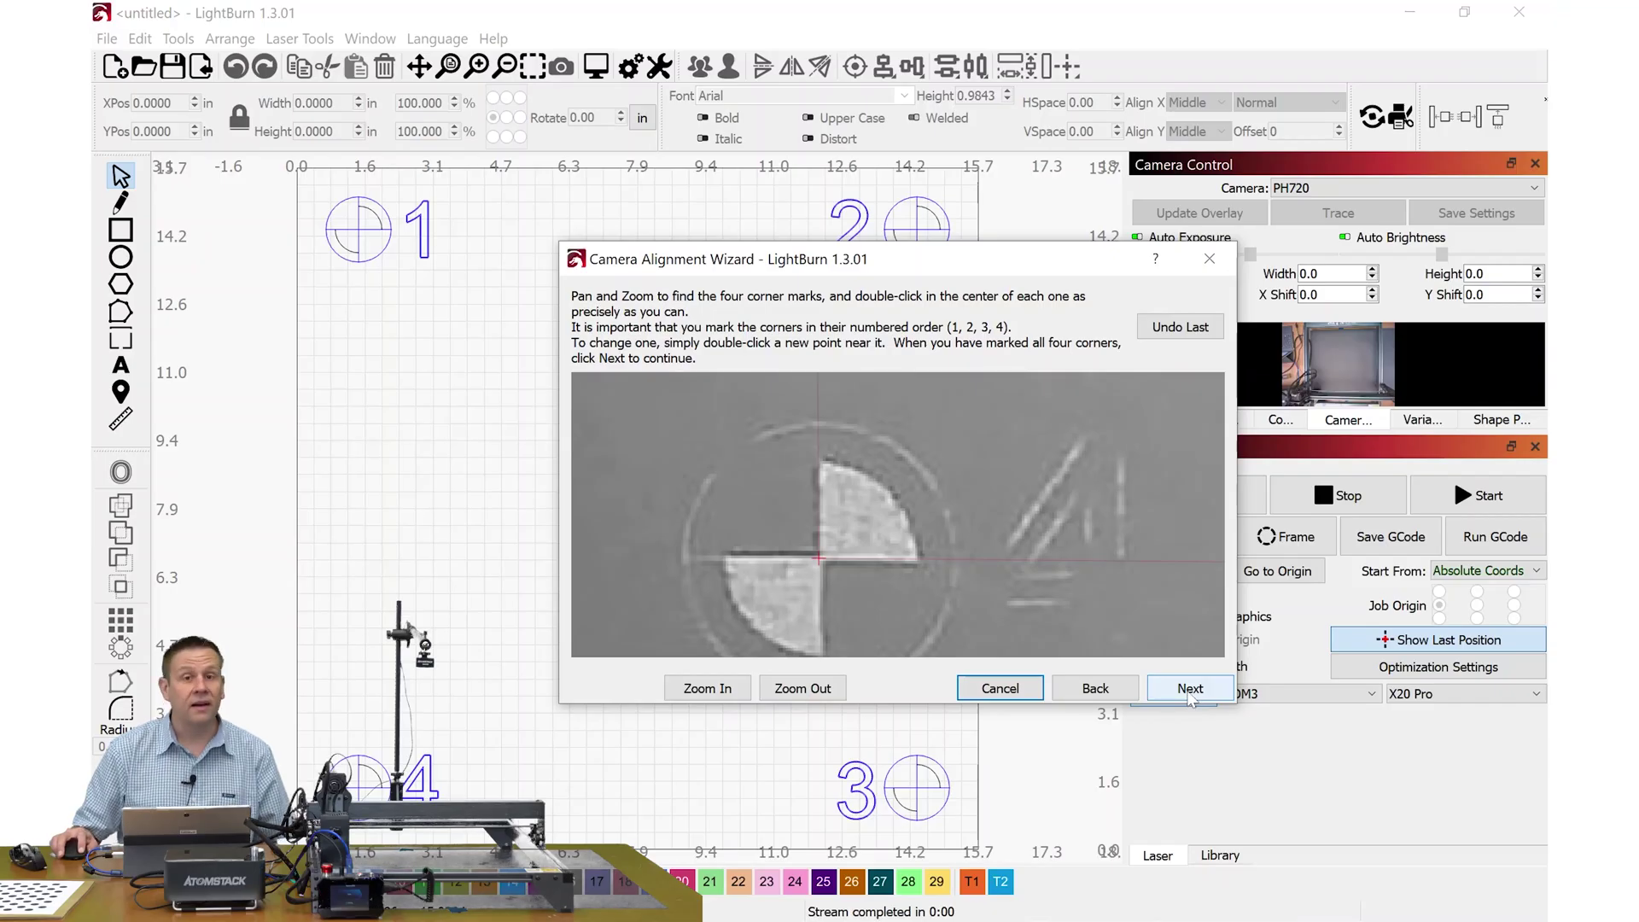
Finish the camera alignment wizard and refresh the camera overlay of the bed behind the workspace
left_click(1190, 688)
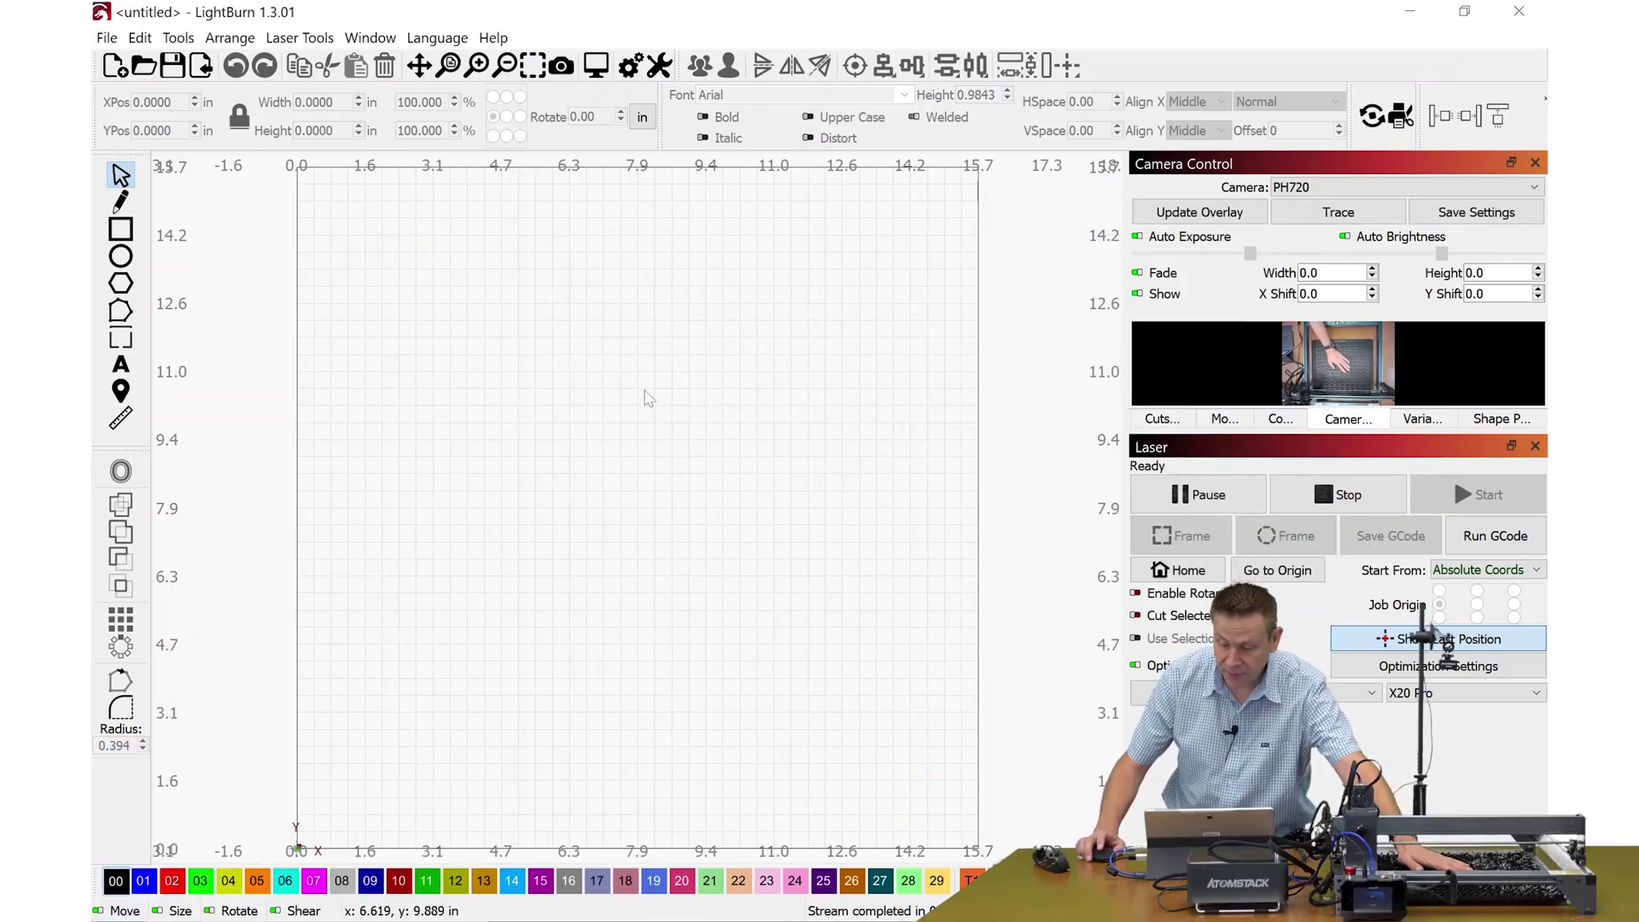
left_click(1183, 214)
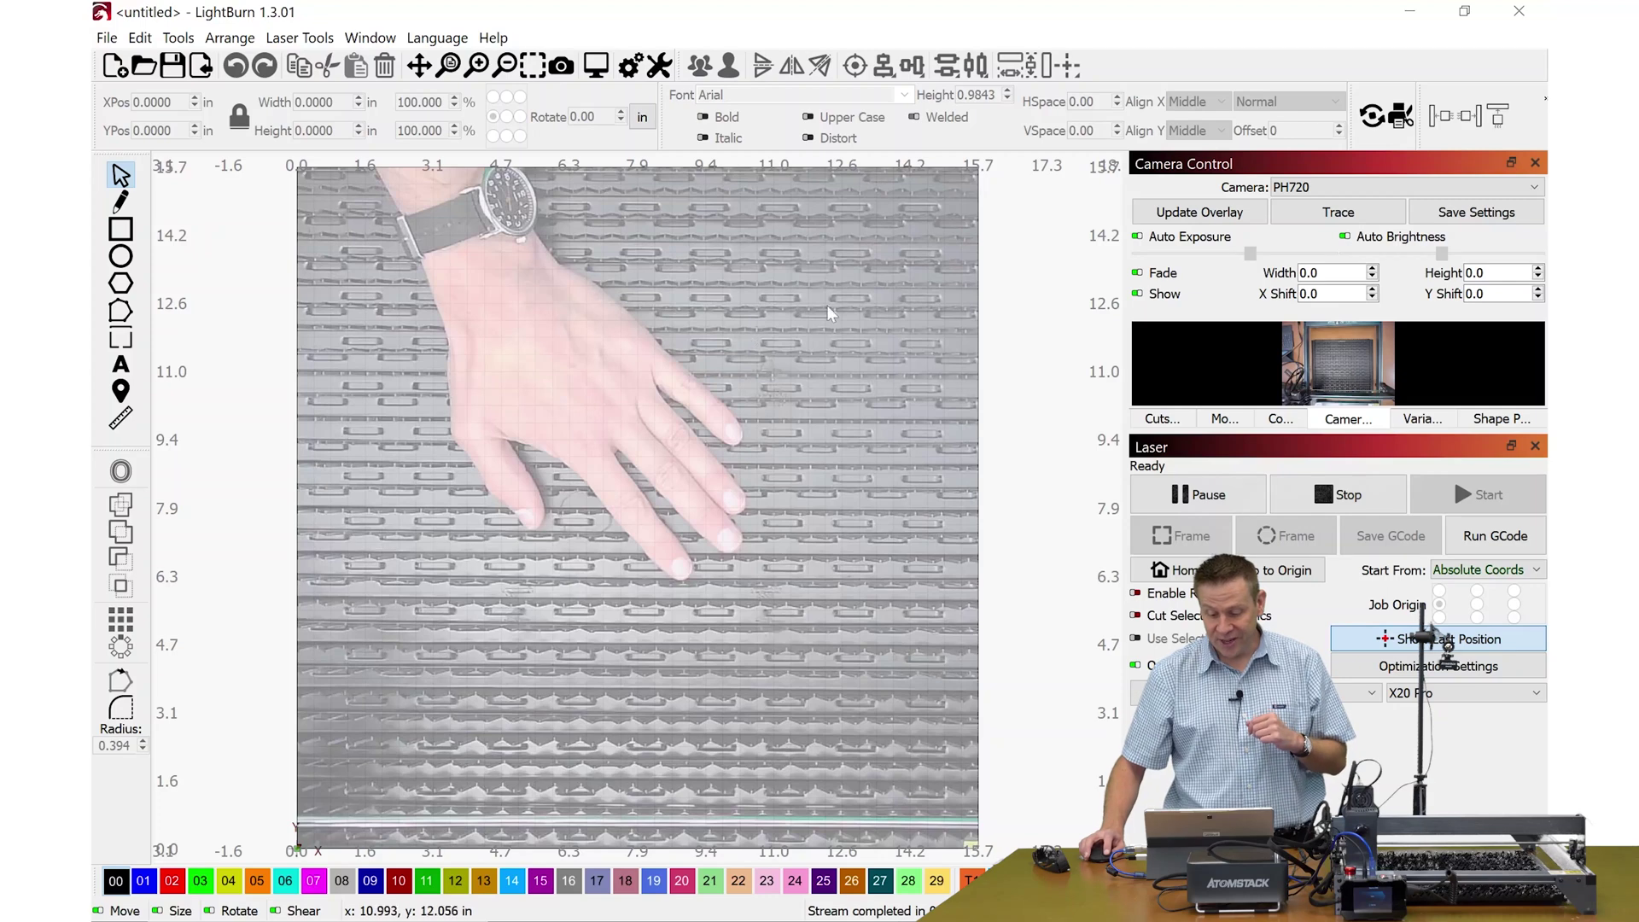
left_click(1182, 215)
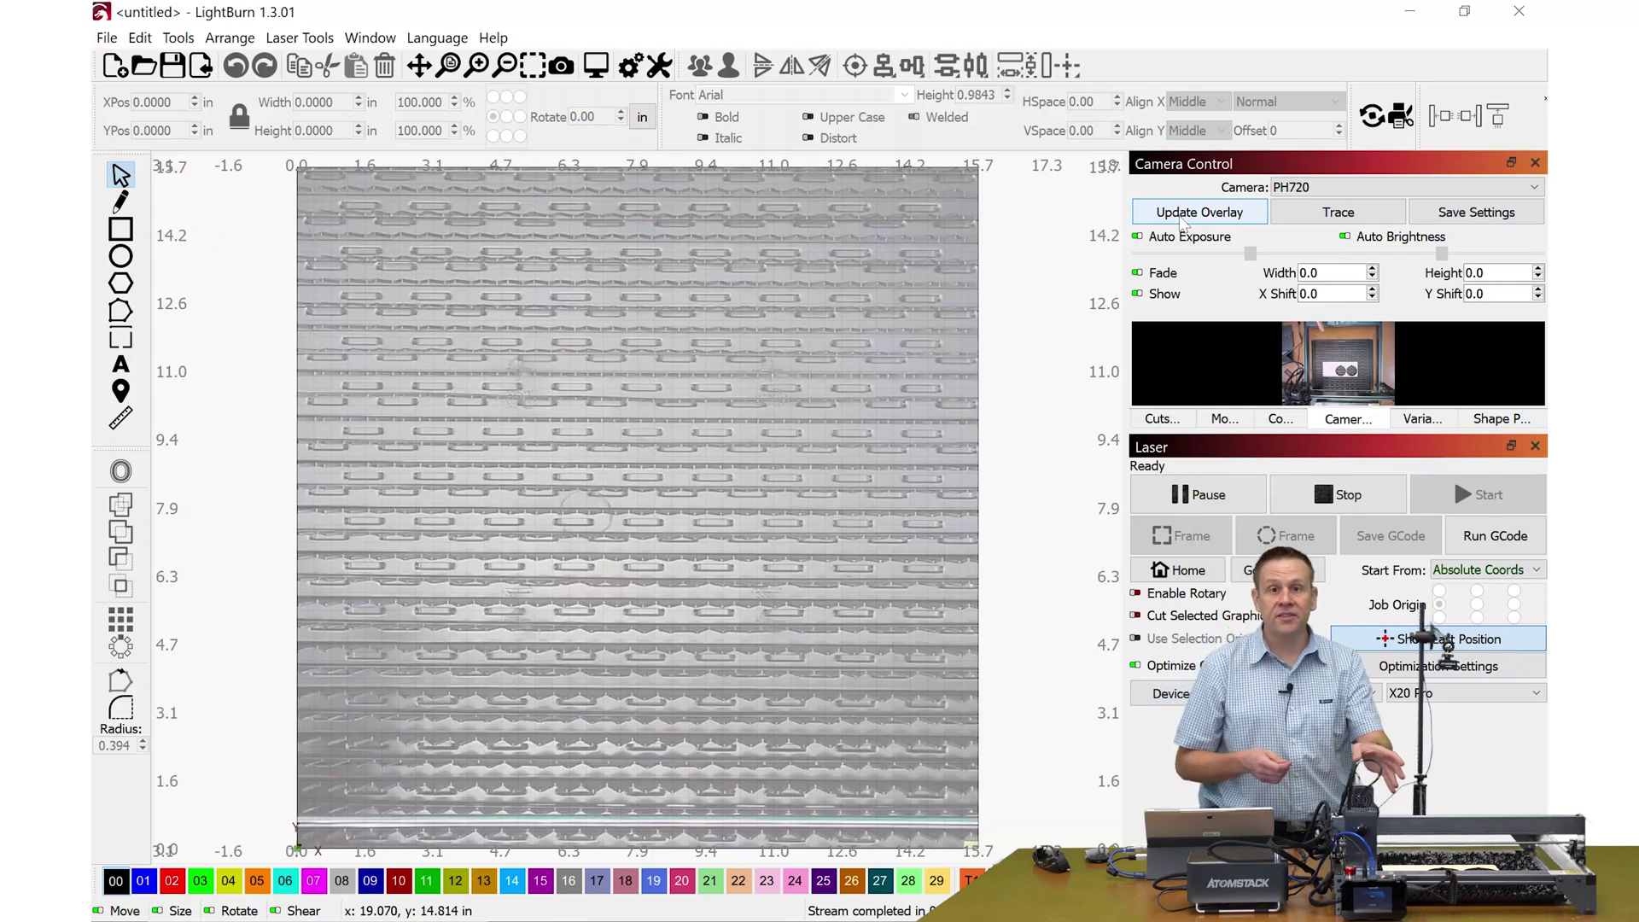
Refresh the camera overlay again so the scrap board with its round cut-outs appears
left_click(1180, 221)
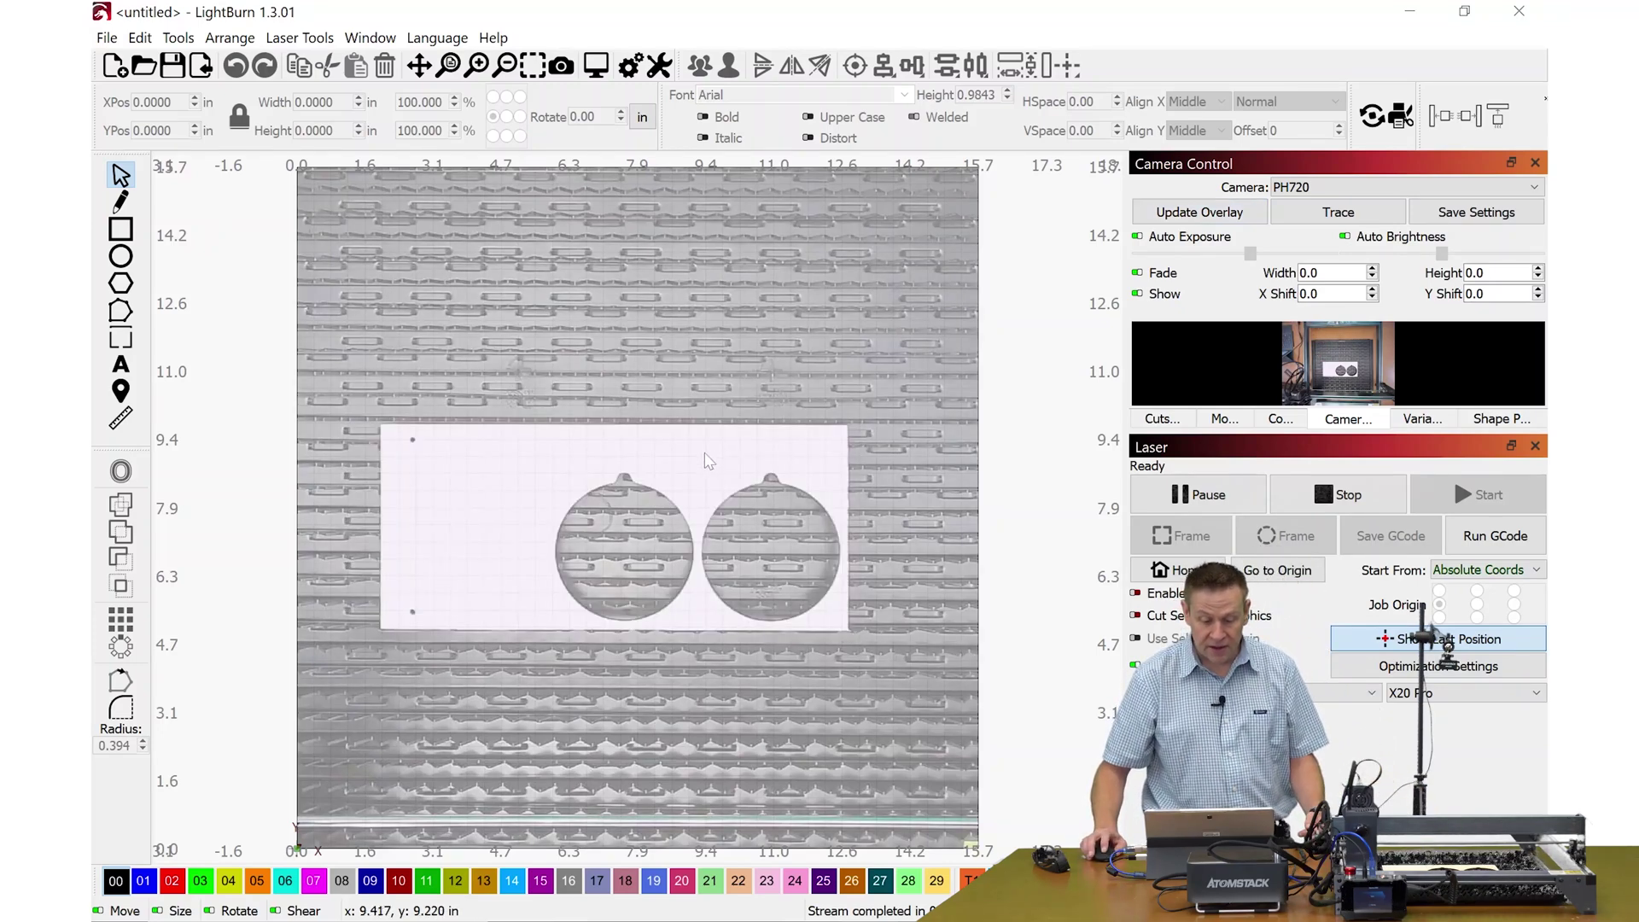
Zoom in on the scrap and draw a 1.7056 in circle in the blank area above the ornament cut-outs
scroll(708, 493, "up", 4)
scroll(709, 493, "up", 2)
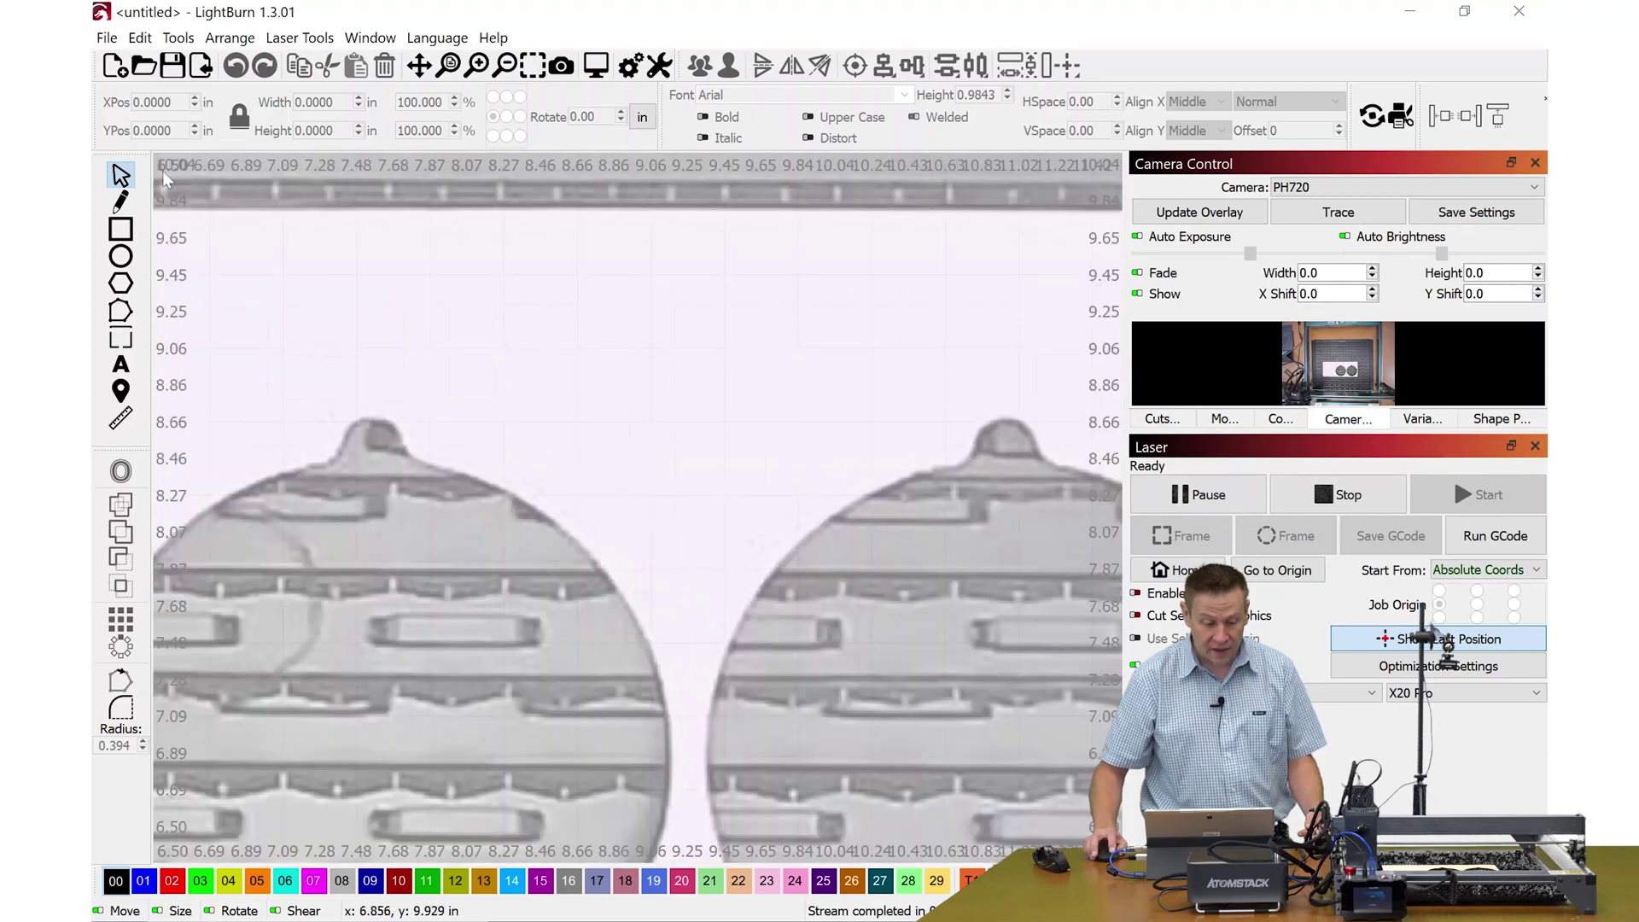
left_click(123, 257)
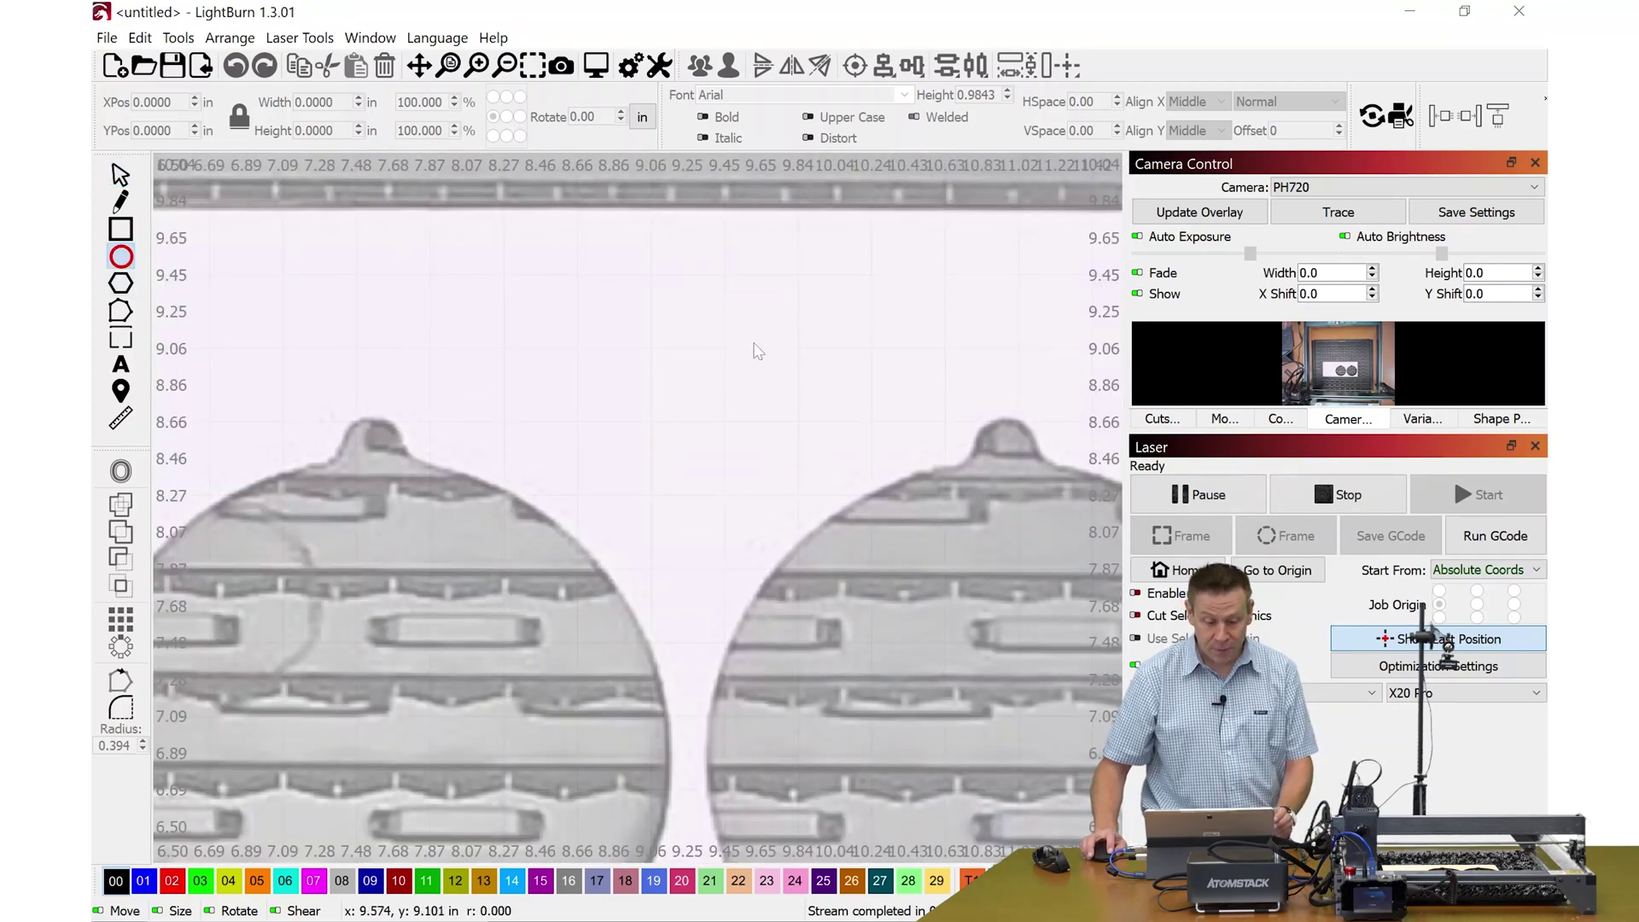
left_click_drag(642, 382, 908, 621)
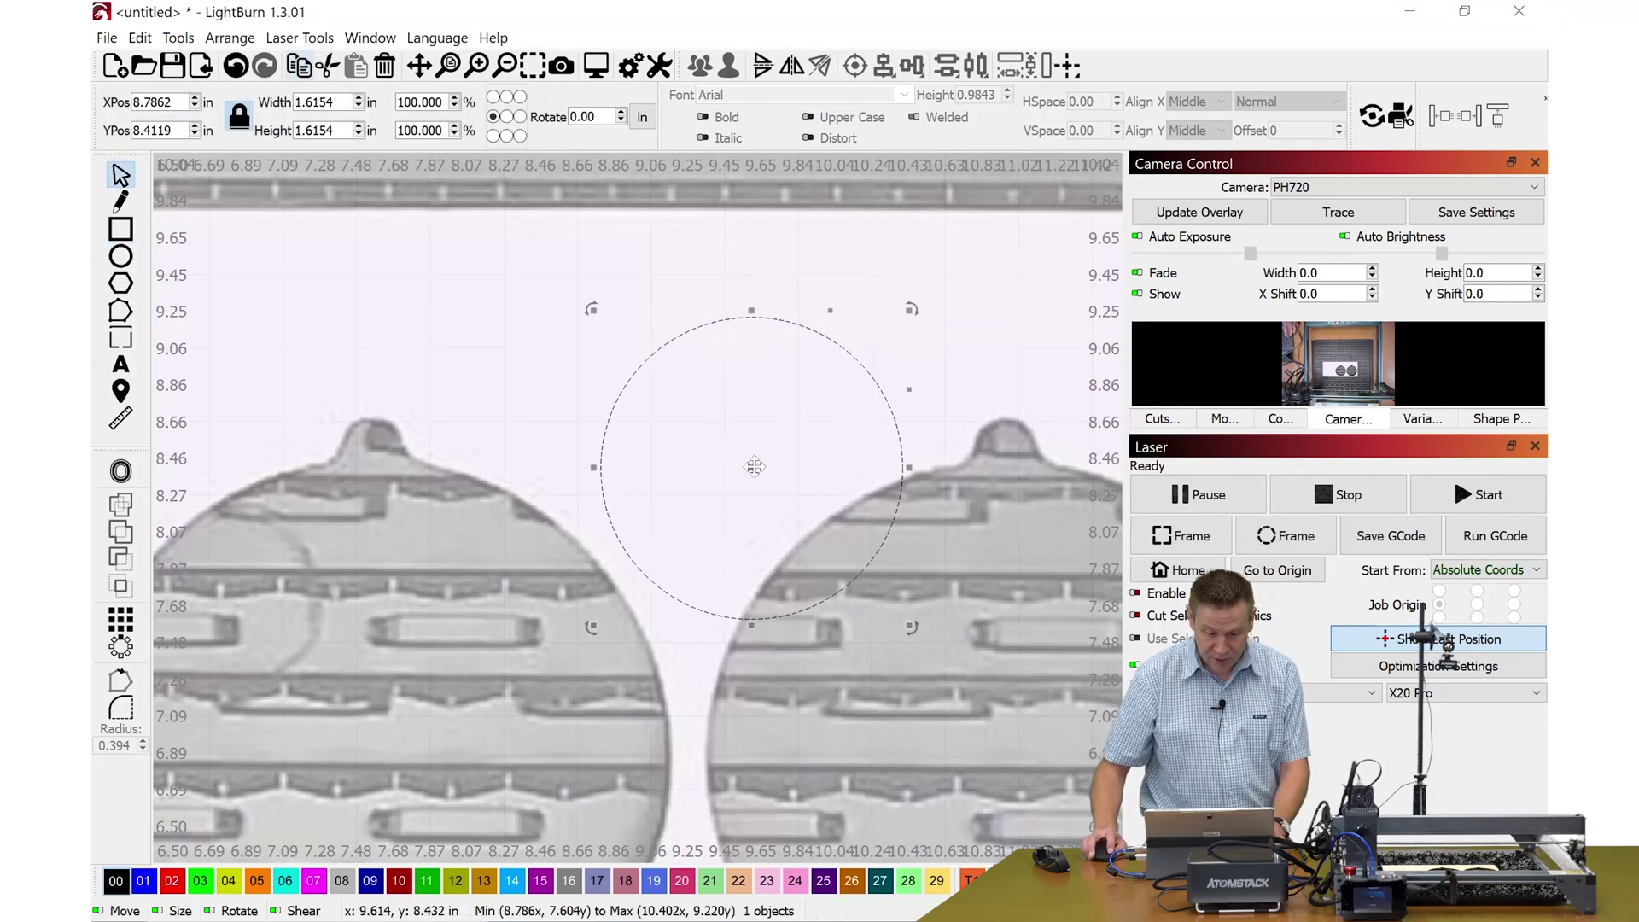
left_click_drag(751, 468, 692, 406)
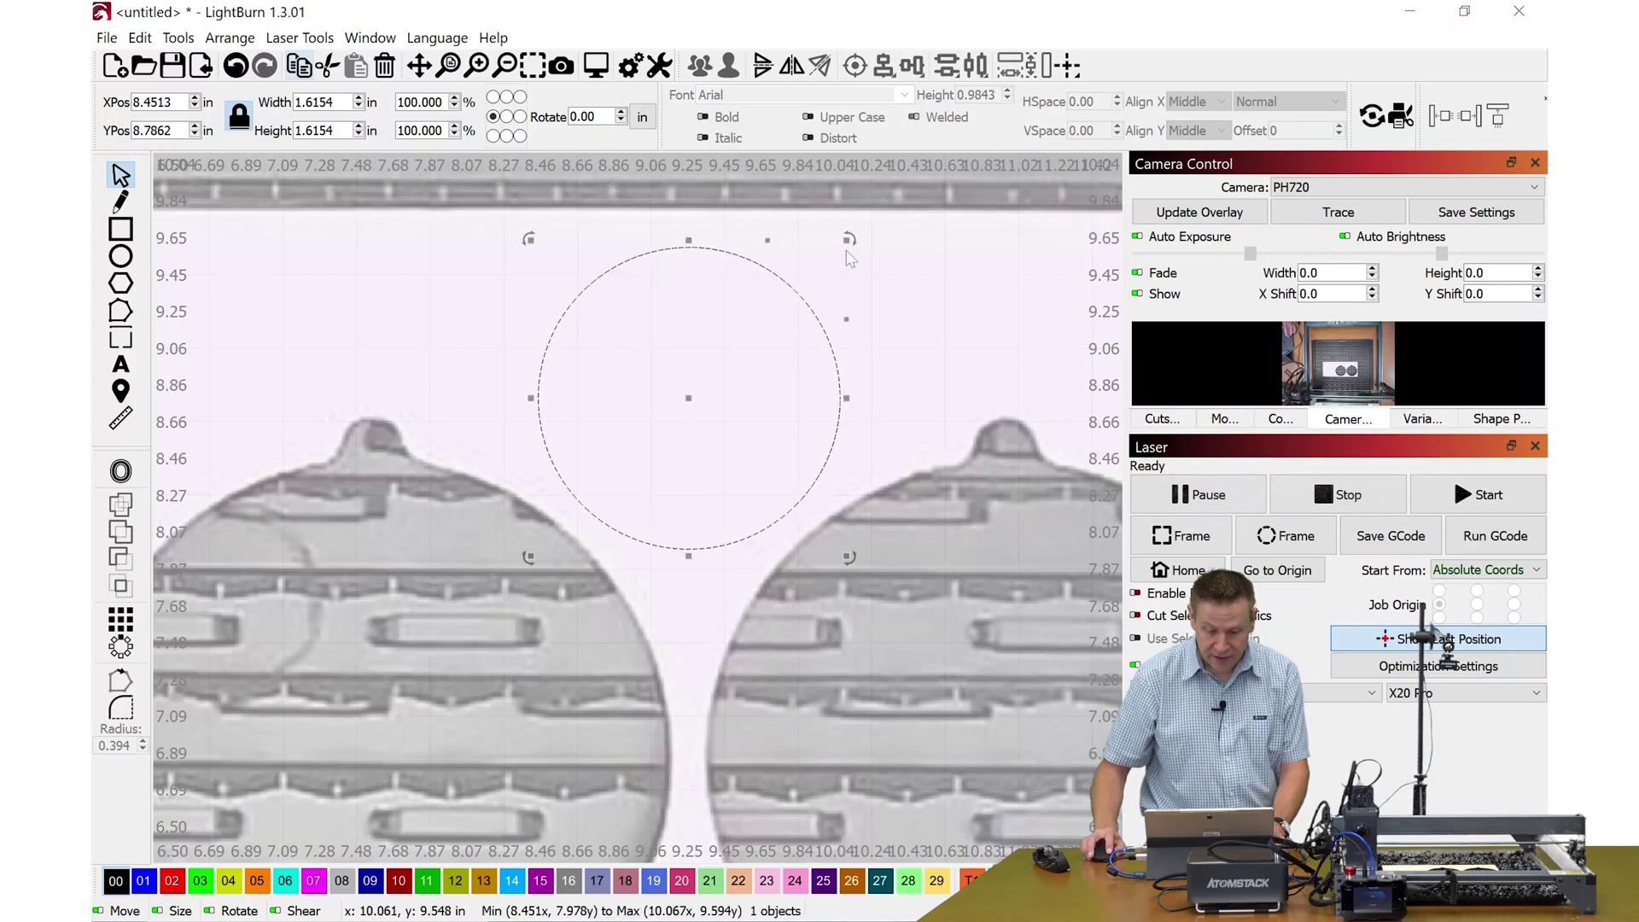
mouse_move(846, 240)
left_mouse_down()
mouse_move(873, 221)
mouse_move(856, 229)
left_mouse_up()
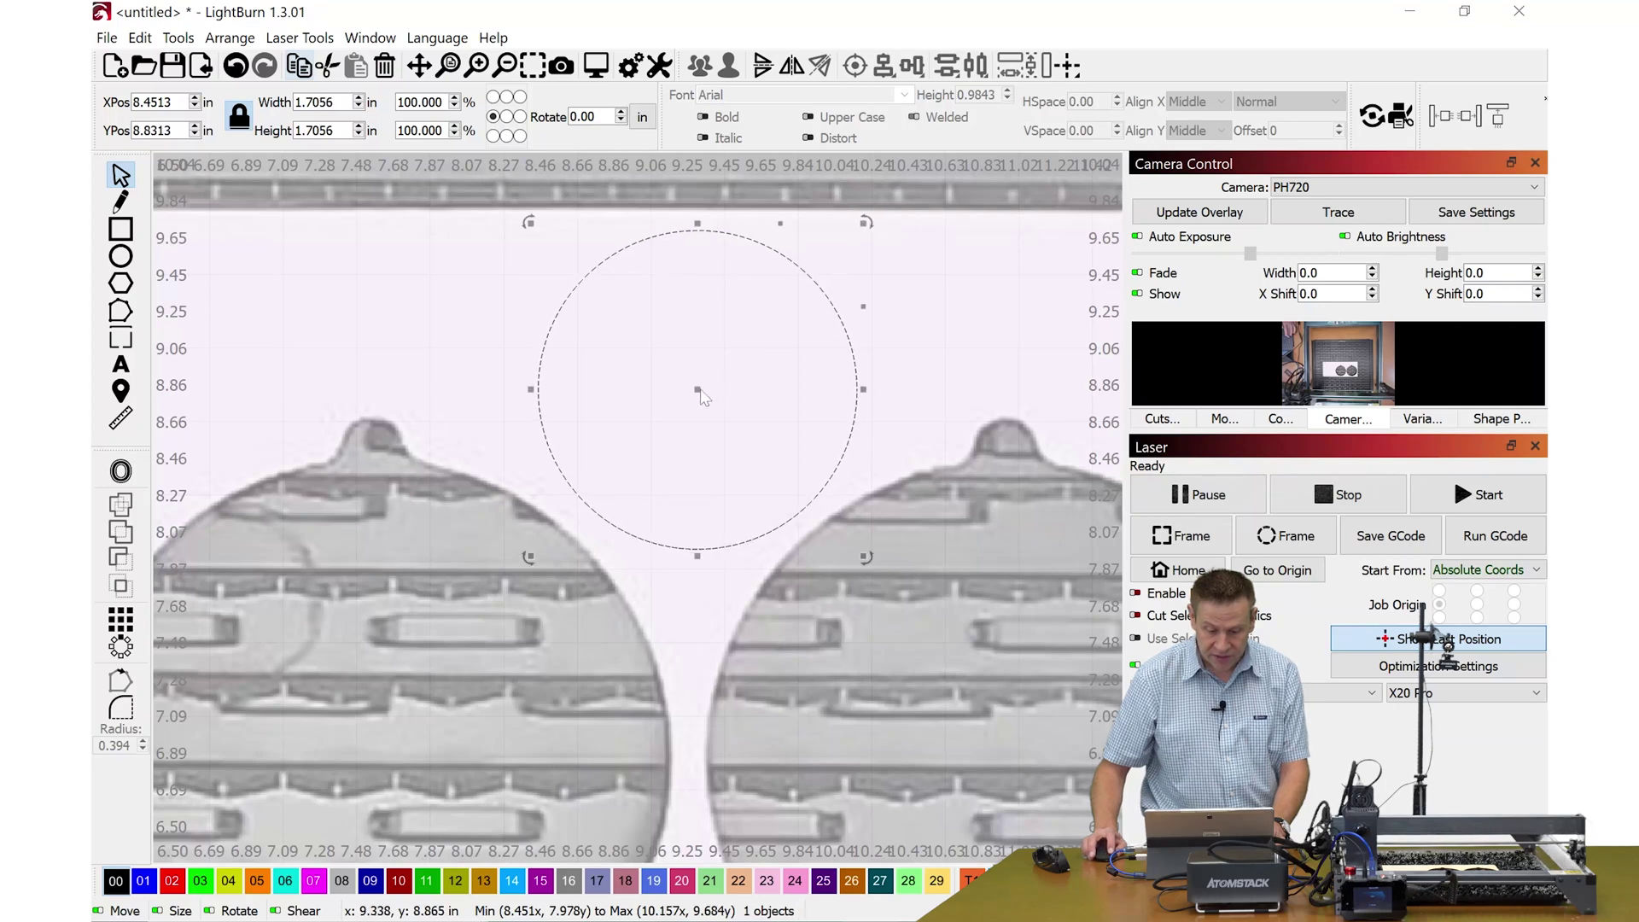
left_click_drag(693, 397, 683, 396)
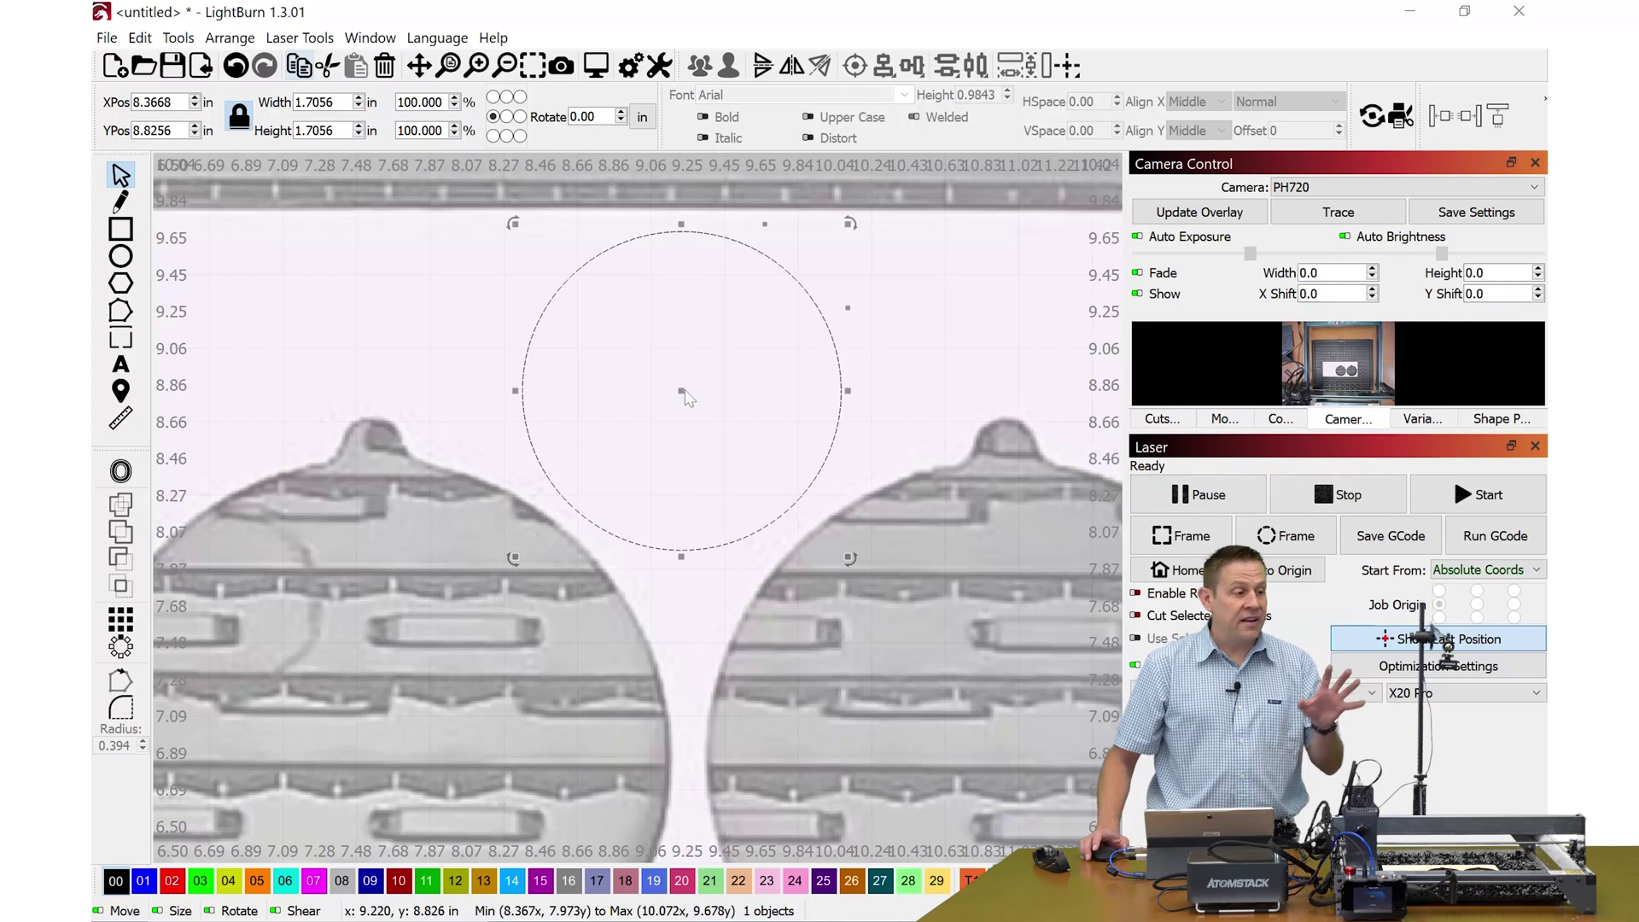